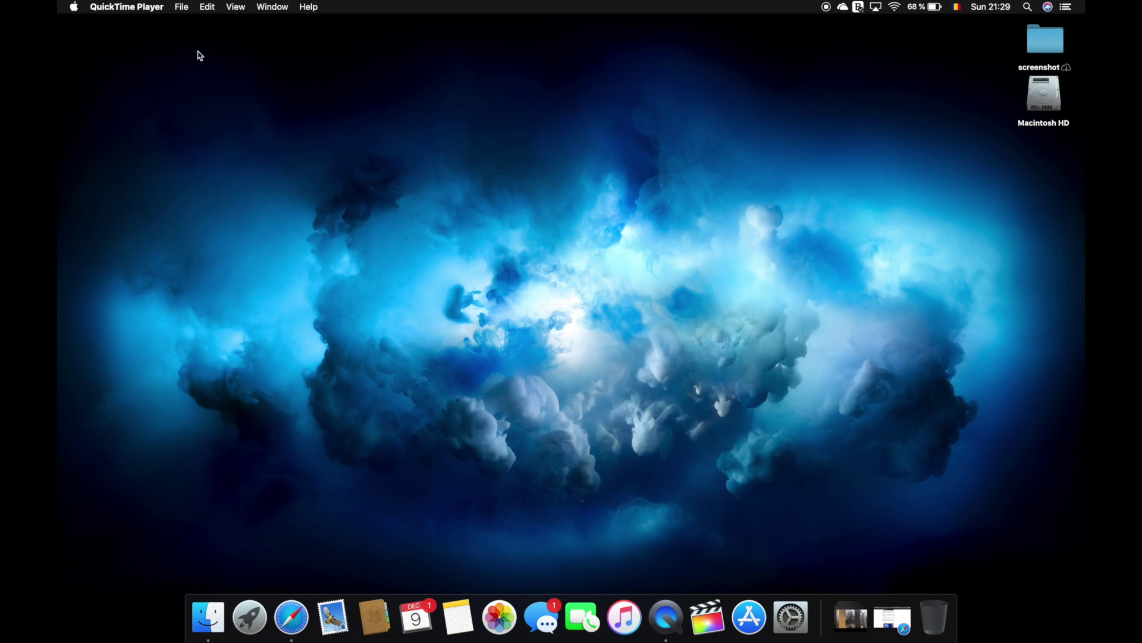
# Open About This Mac and review its specs: Mojave 10.14.1, MacBook Pro 15-inch 2018, 16 GB memory.
pyautogui.click(75, 8)
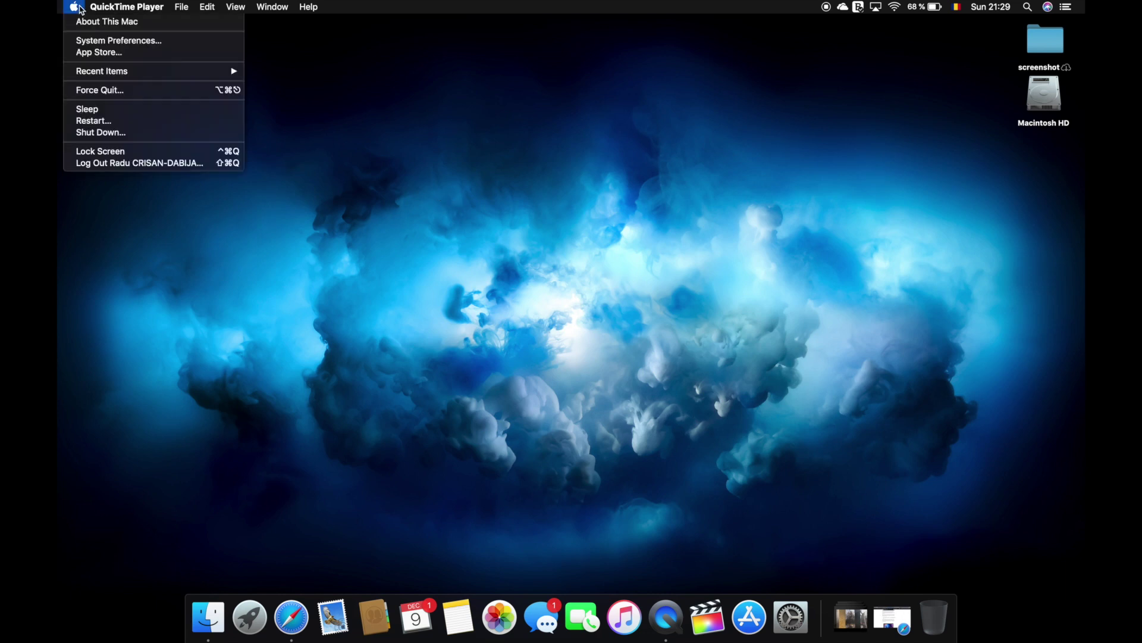
pyautogui.click(93, 22)
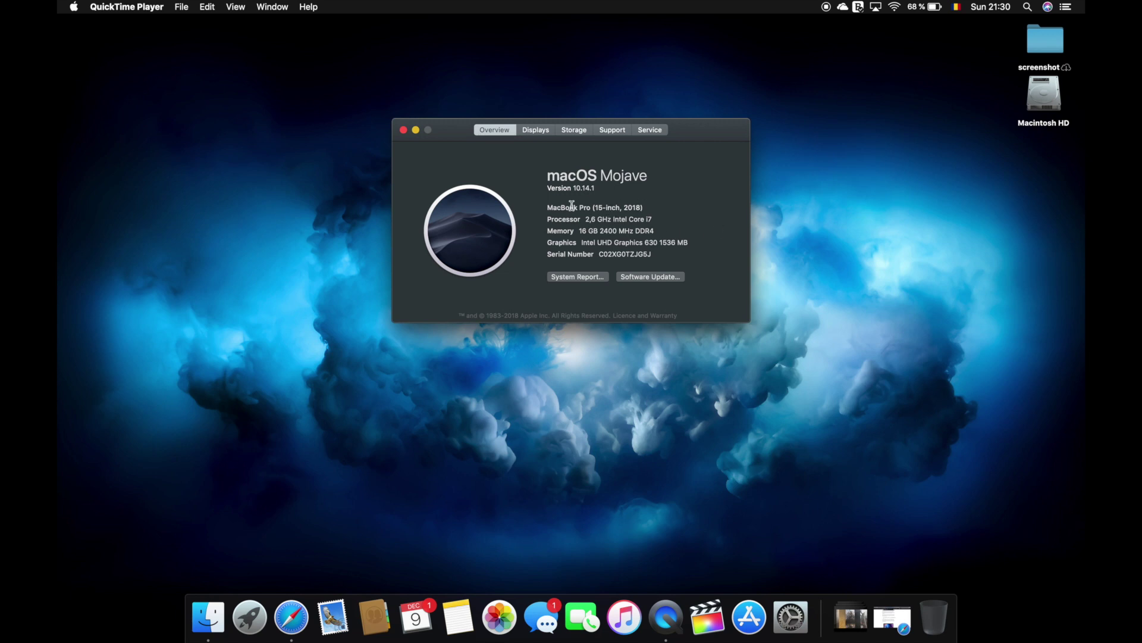
pyautogui.moveTo(572, 205); pyautogui.dragTo(661, 206)
pyautogui.click(636, 220)
pyautogui.moveTo(589, 242); pyautogui.dragTo(687, 243)
# Deselect the graphics text and close the About This Mac window.
pyautogui.click(676, 246)
pyautogui.click(403, 130)
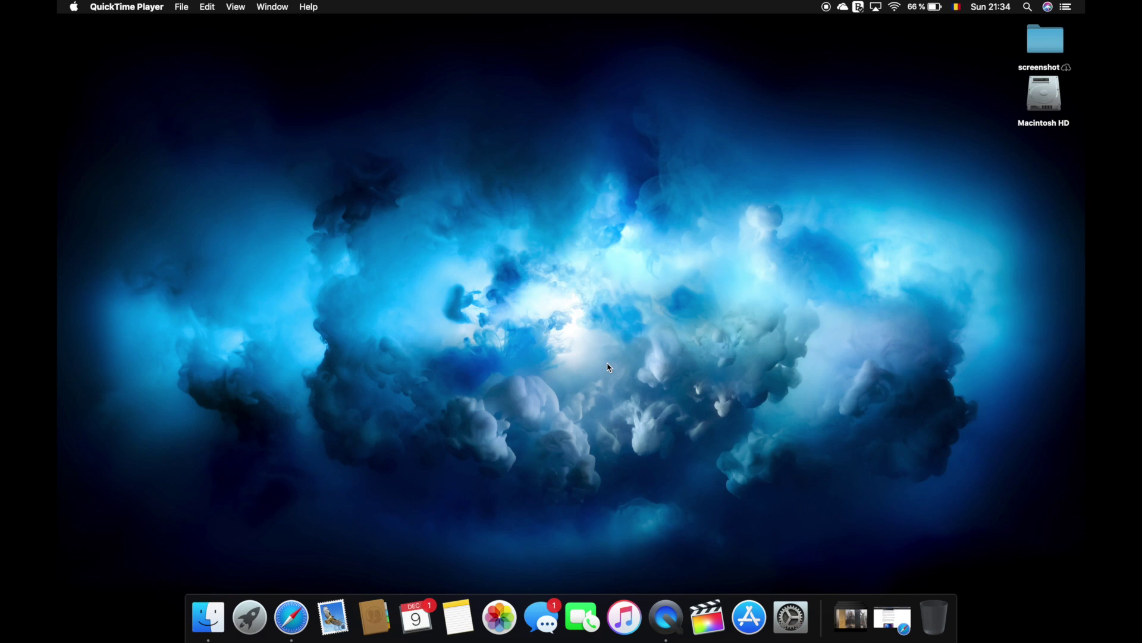
# Launch Intel Power Gadget from Launchpad page 2 and move its window to the top-left corner.
pyautogui.press('F4')
pyautogui.hscroll(5, 748, 407)
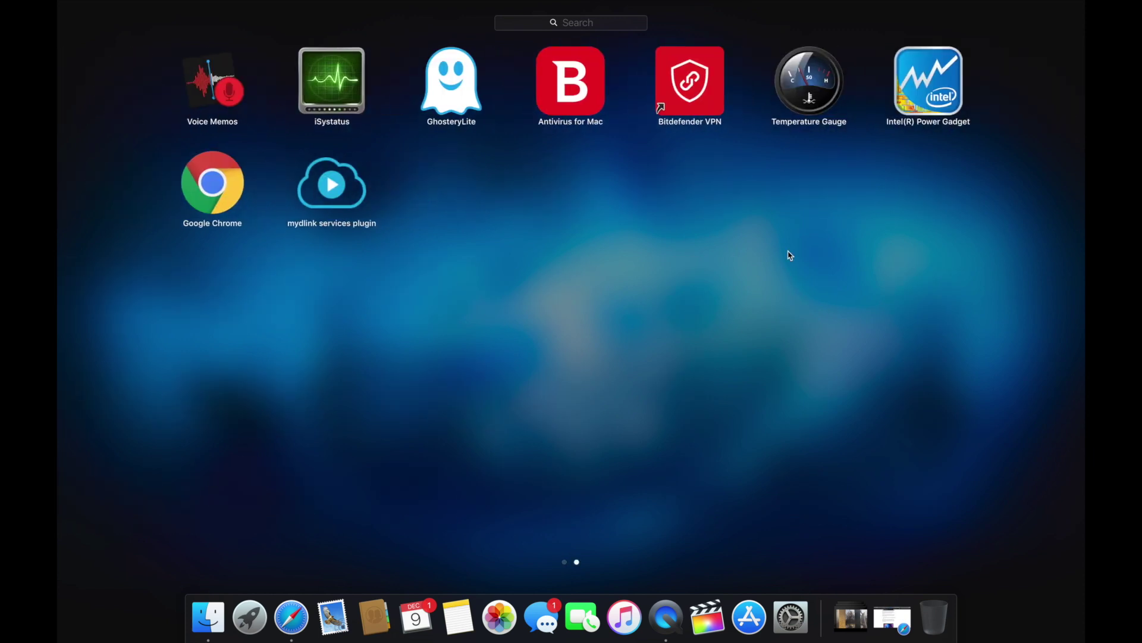
pyautogui.click(916, 101)
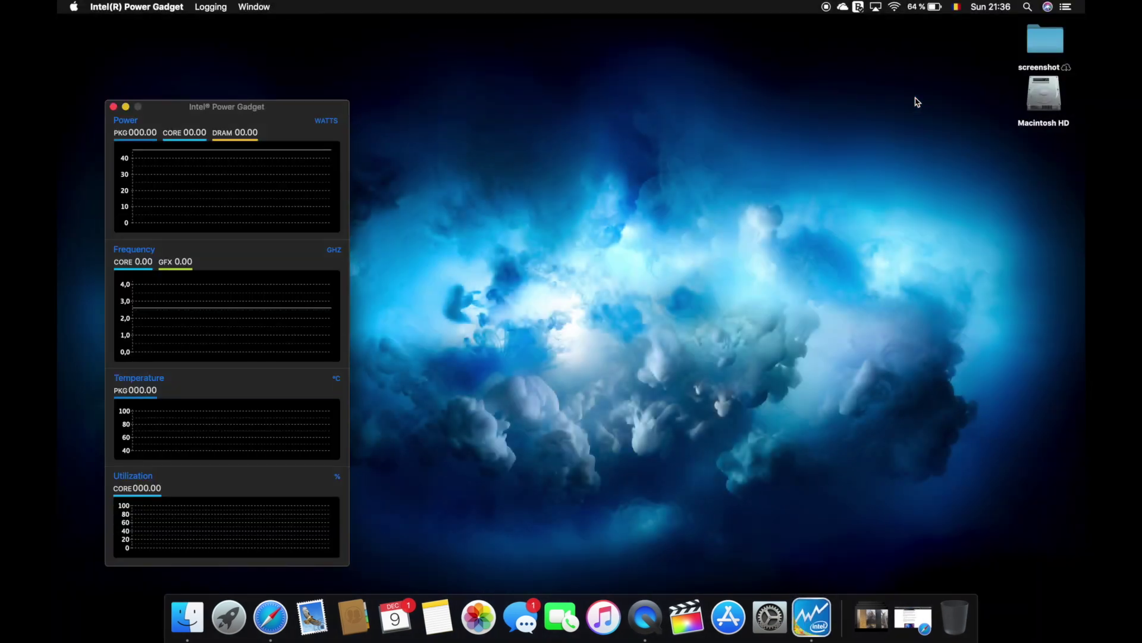
pyautogui.moveTo(285, 120); pyautogui.dragTo(238, 39)
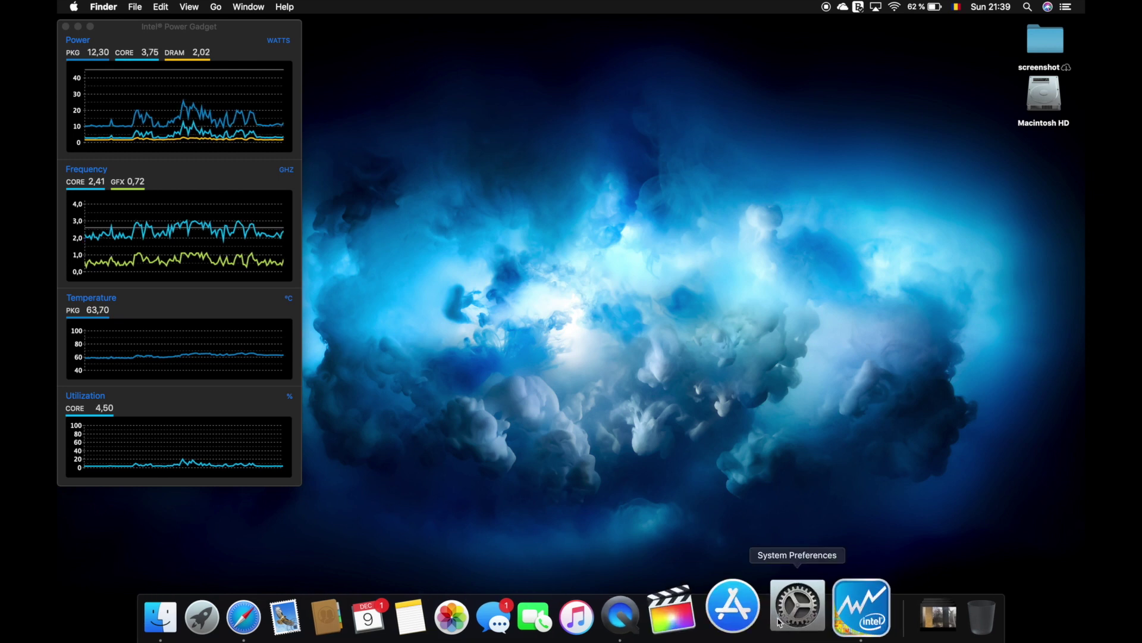
# Search Google for prime95 in Safari.
pyautogui.click(293, 615)
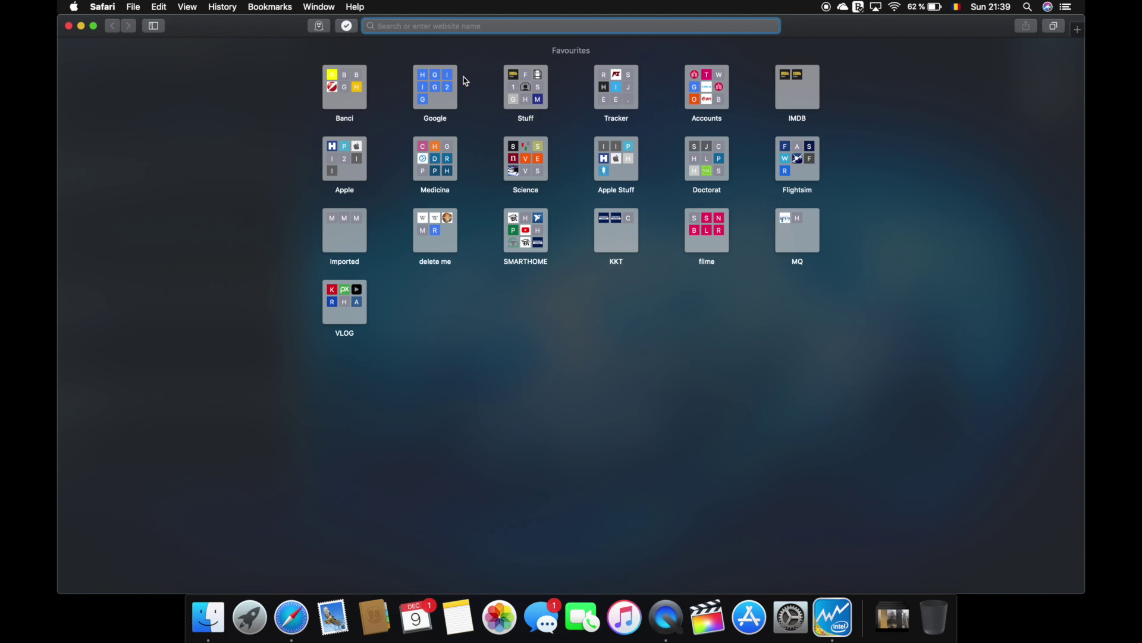
pyautogui.write('prime95')
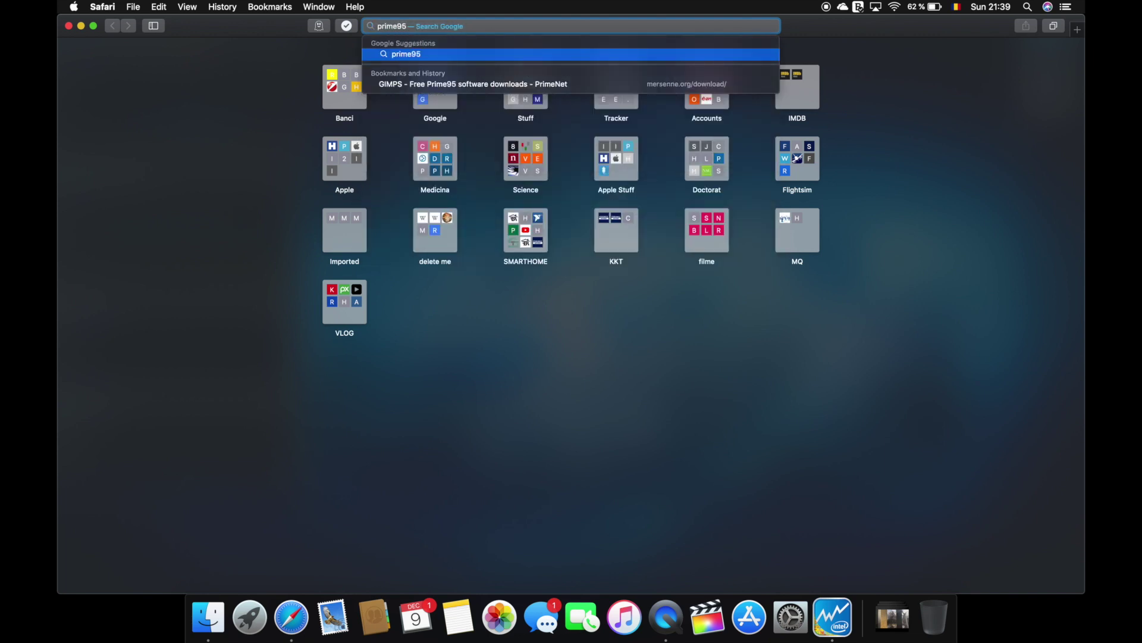
pyautogui.press('Return')
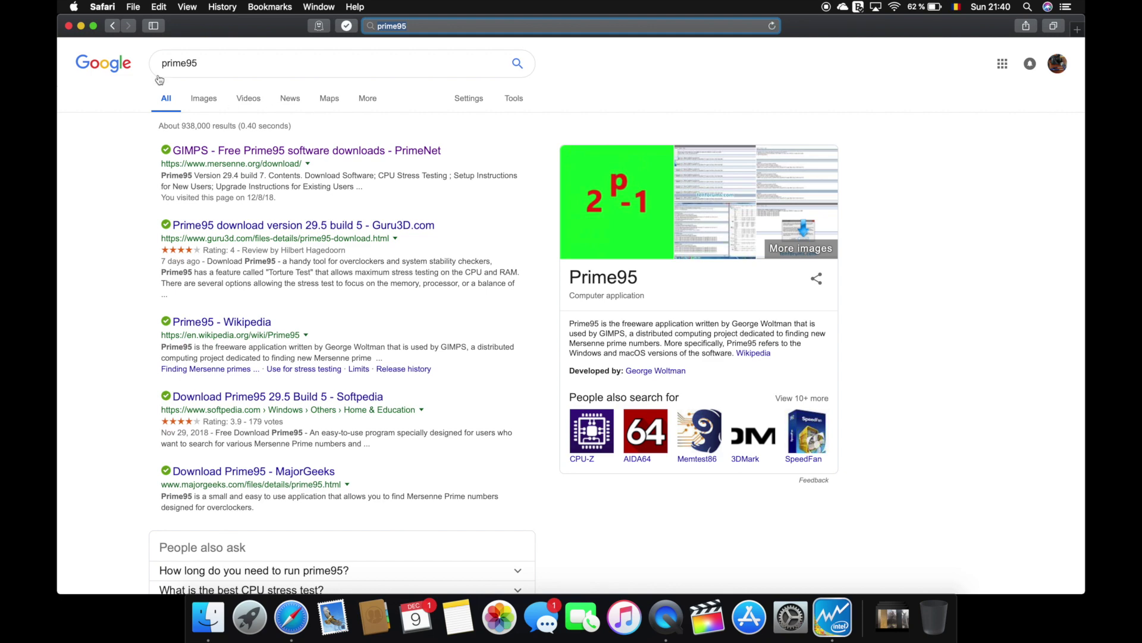
# Download p95v294b7.MacOSX.zip from the mersenne.org GIMPS page and show the downloads list.
pyautogui.click(246, 151)
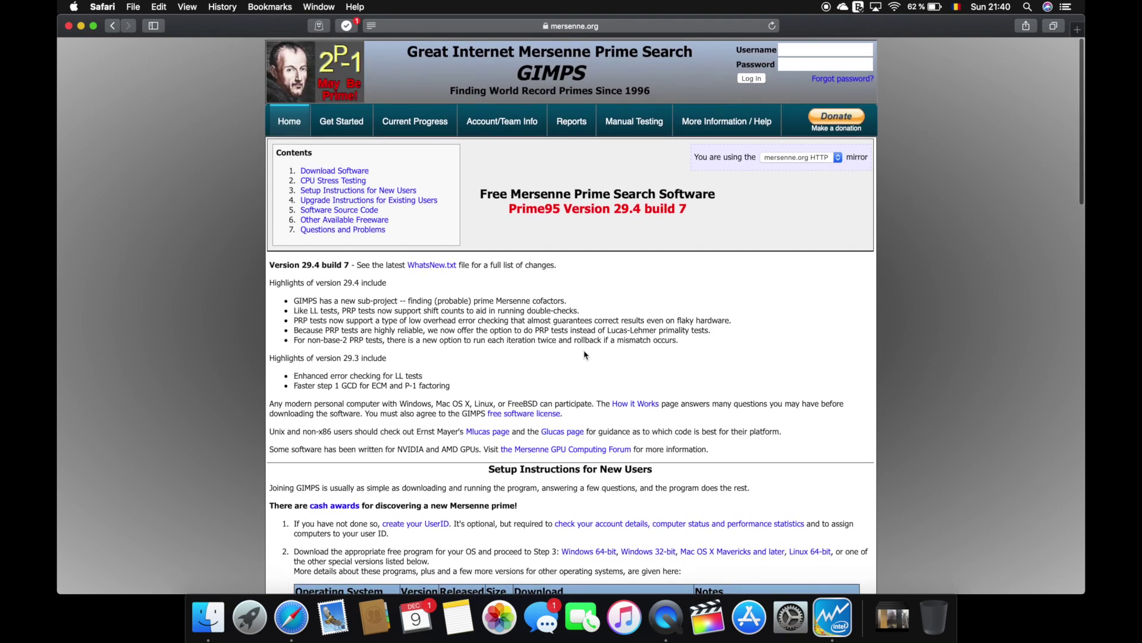
pyautogui.scroll(-5, 585, 355)
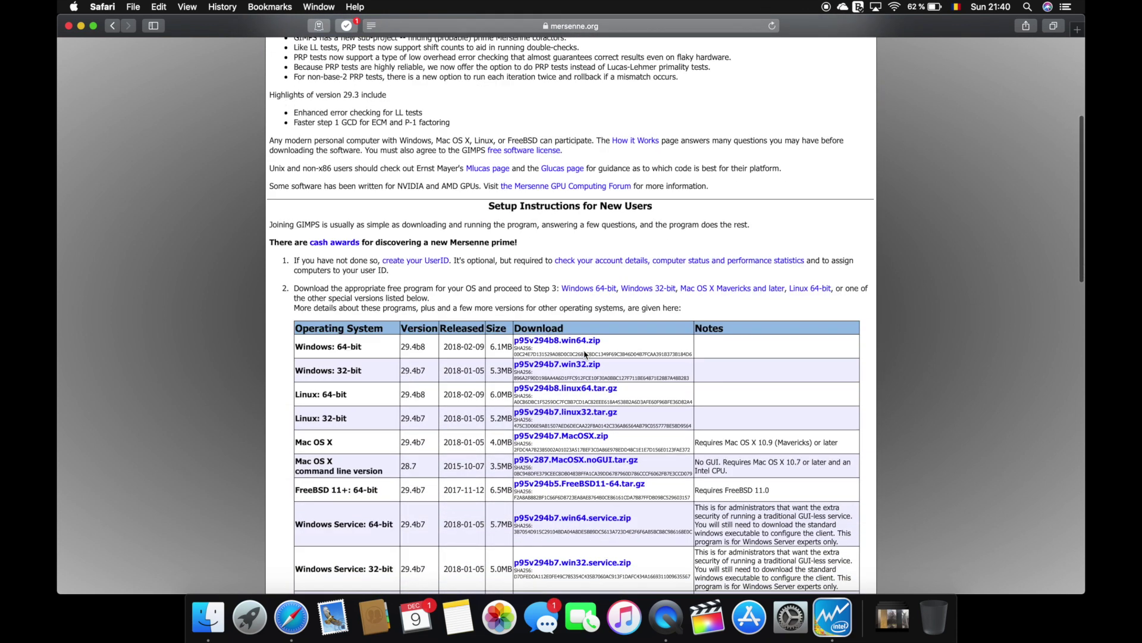
pyautogui.scroll(-1, 585, 355)
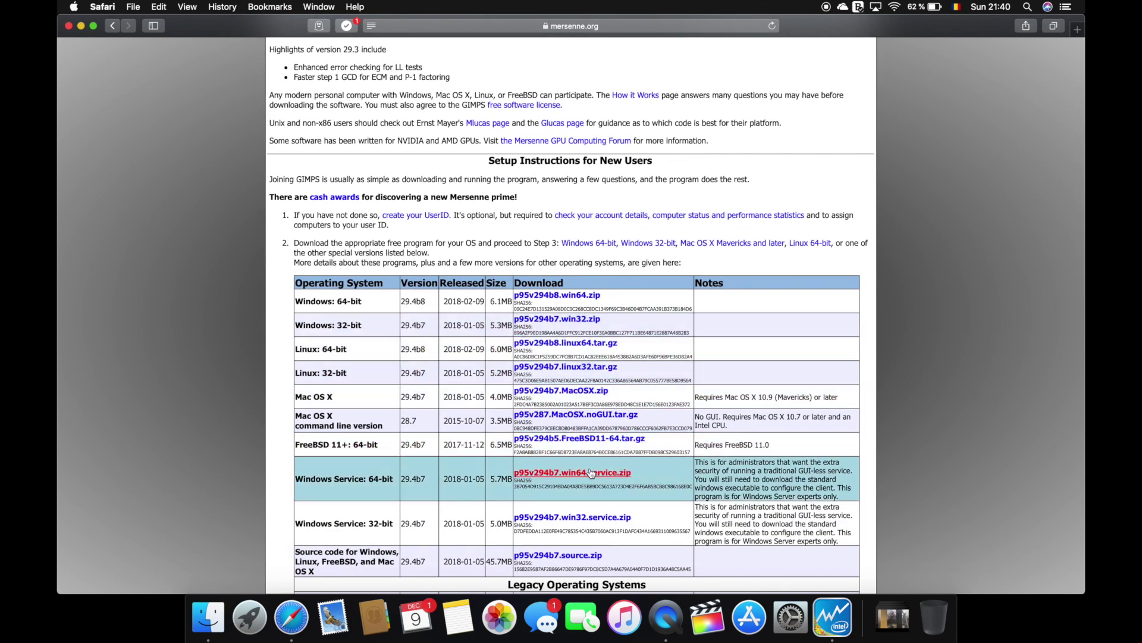
pyautogui.click(595, 392)
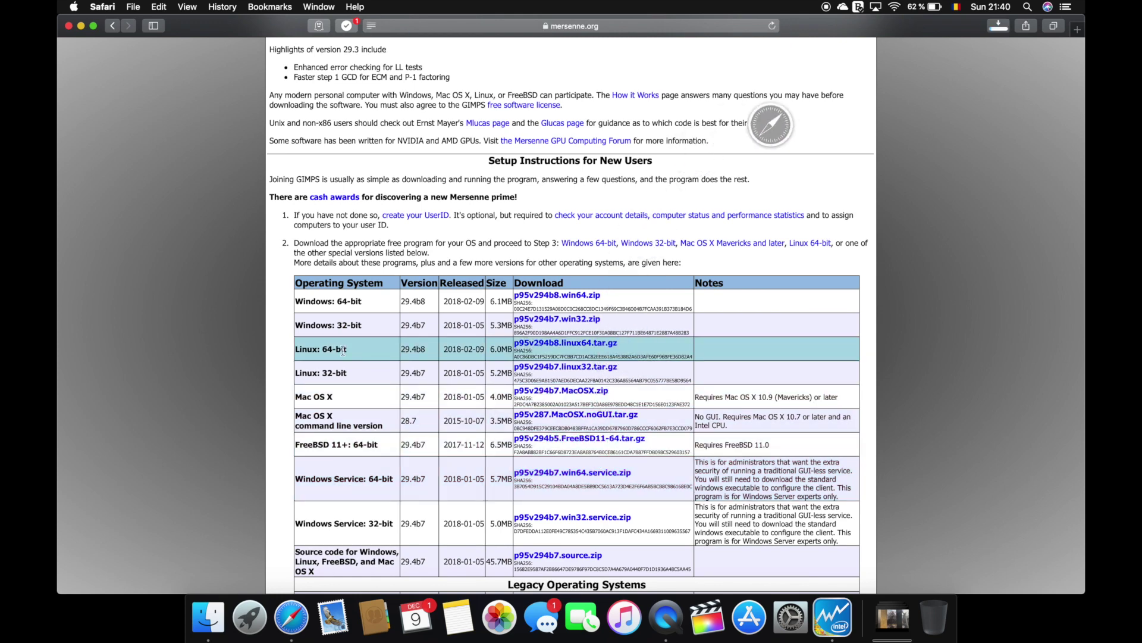
pyautogui.click(898, 623)
# Open the p95v294b7 folder in Downloads and read readme.txt in Quick Look.
pyautogui.click(919, 332)
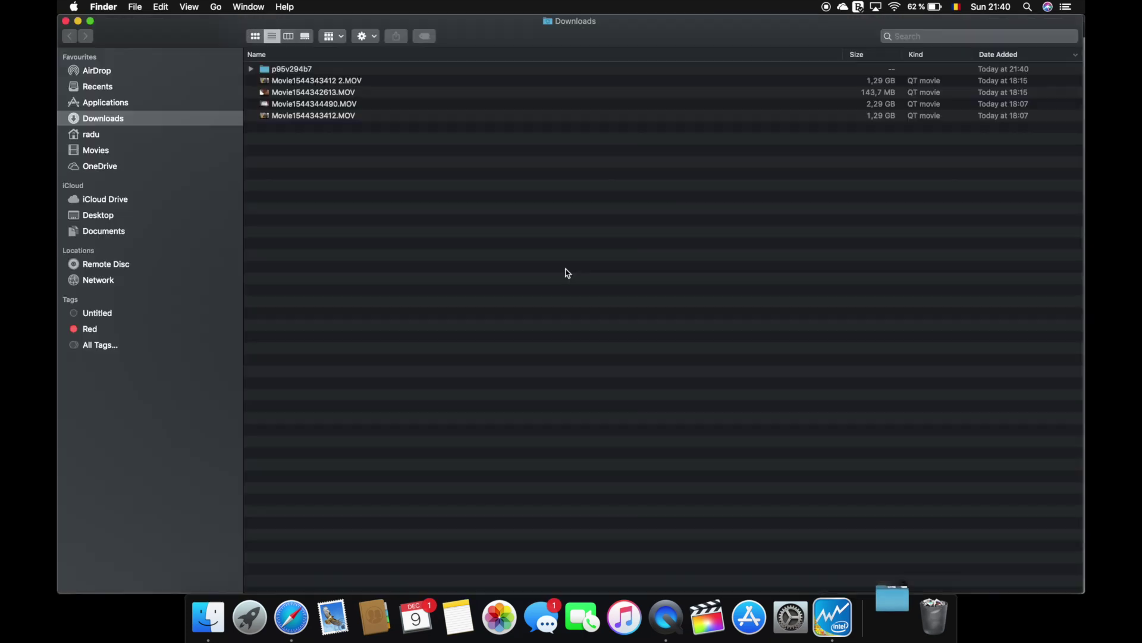
pyautogui.doubleClick(295, 69)
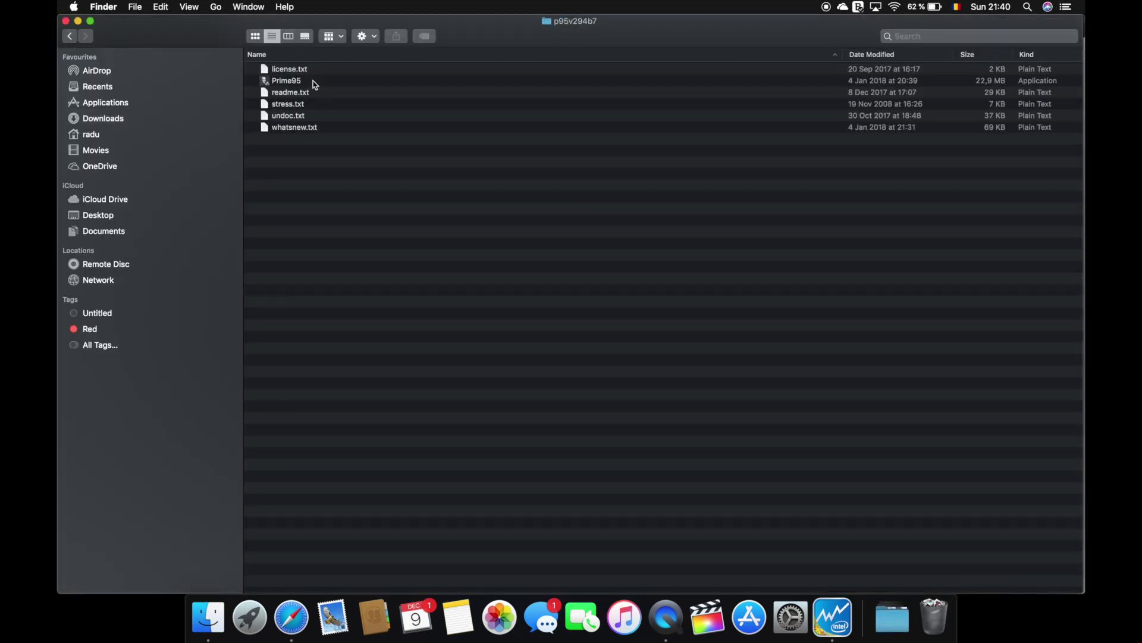
pyautogui.click(292, 82)
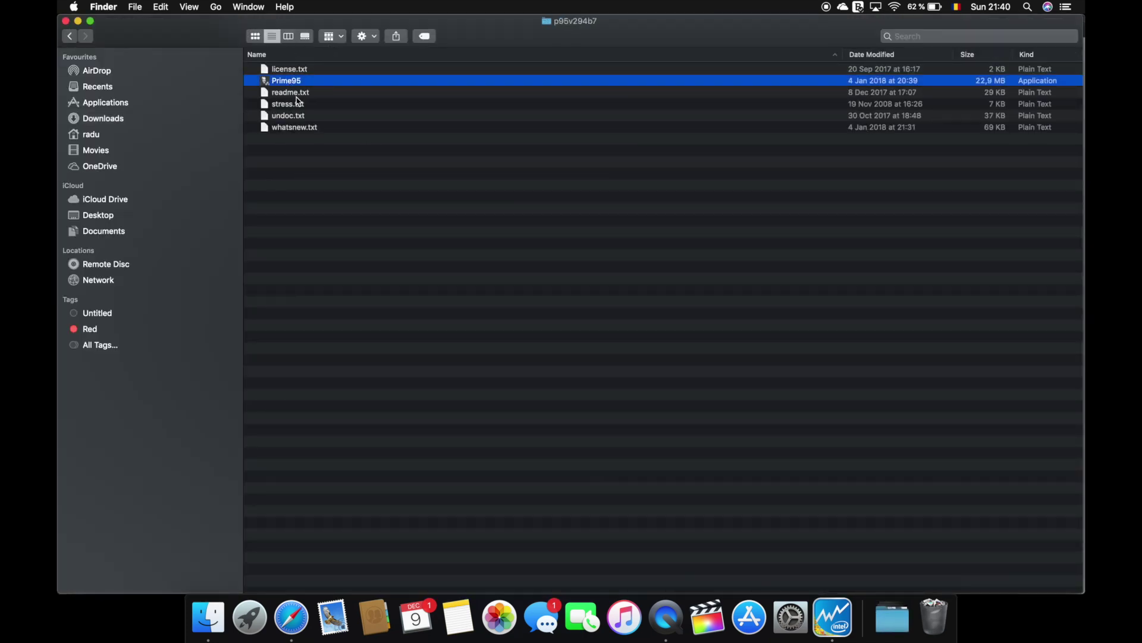
pyautogui.click(300, 94)
pyautogui.press('space')
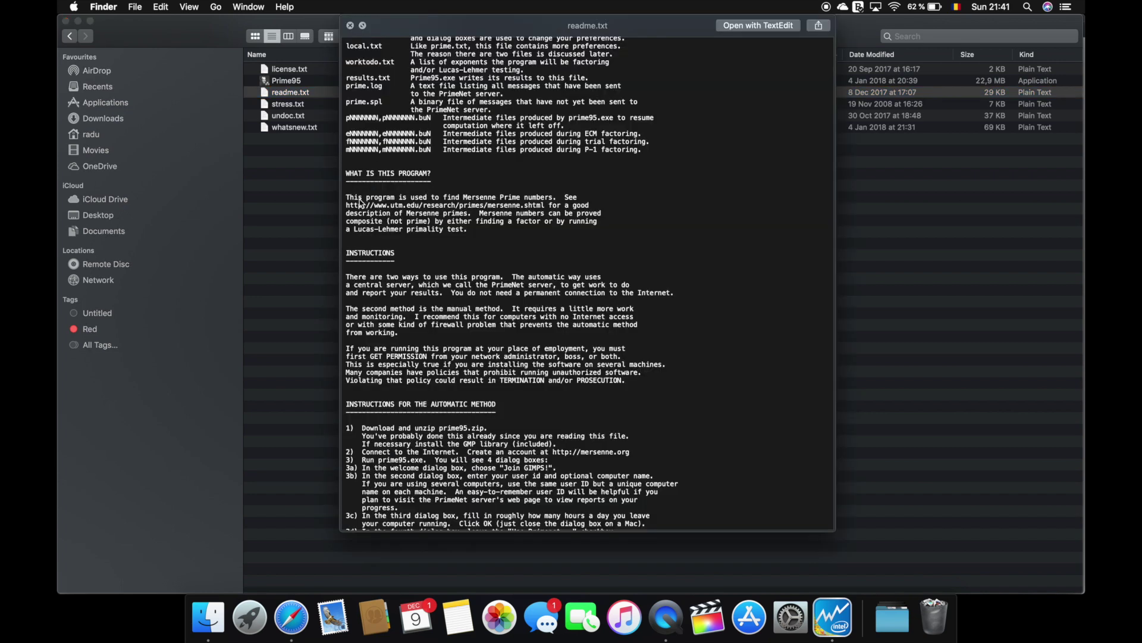
pyautogui.scroll(-3, 372, 245)
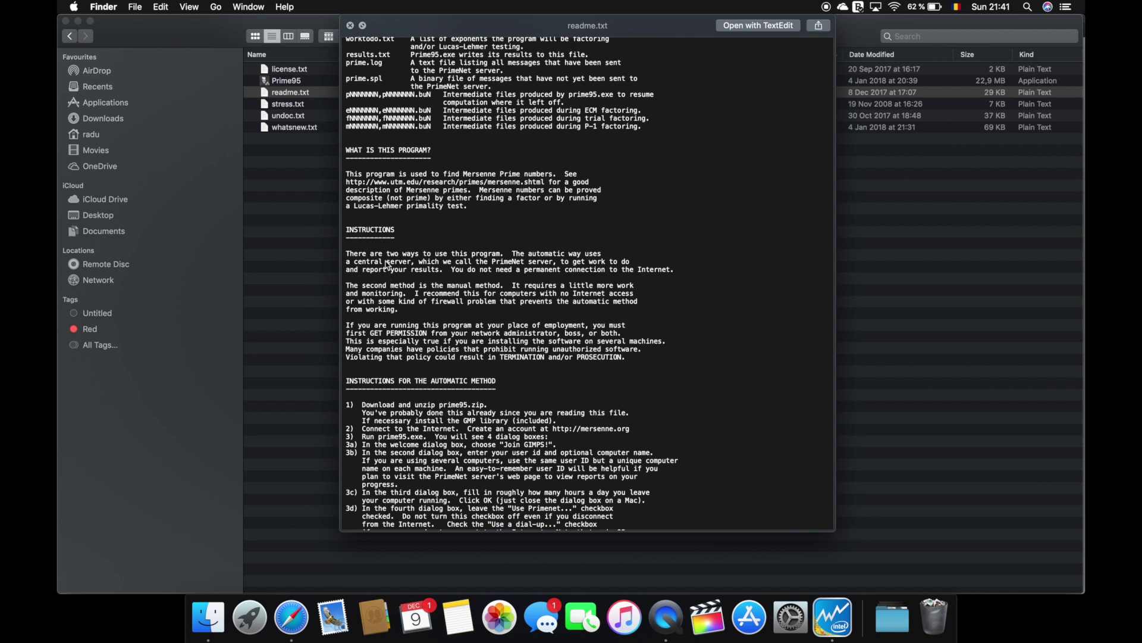
pyautogui.scroll(-5, 518, 279)
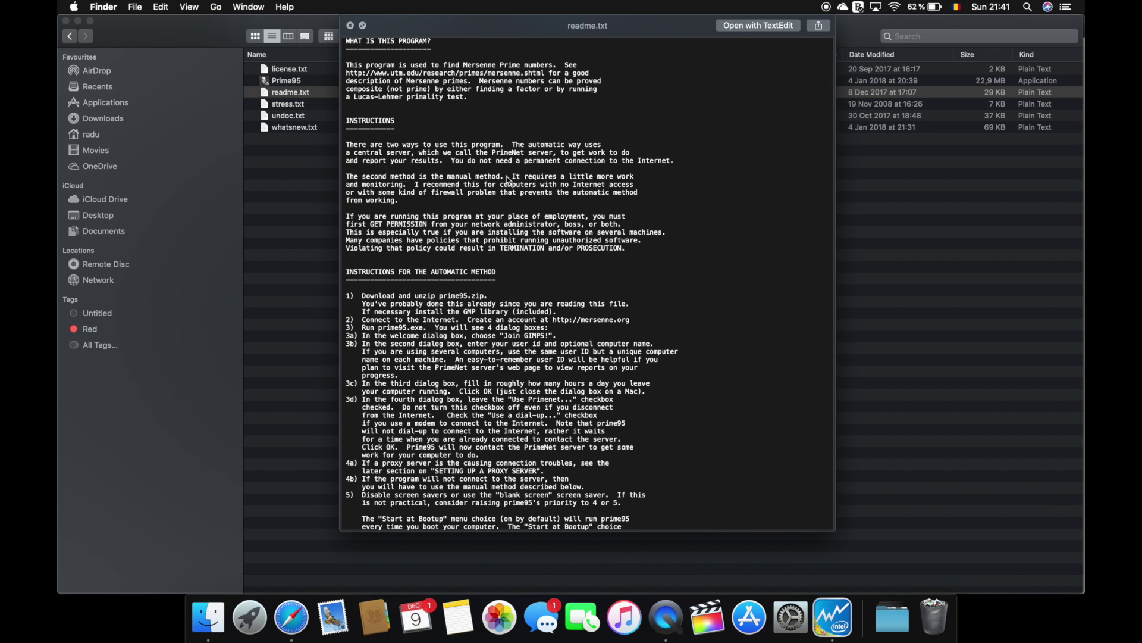
pyautogui.scroll(-3, 485, 311)
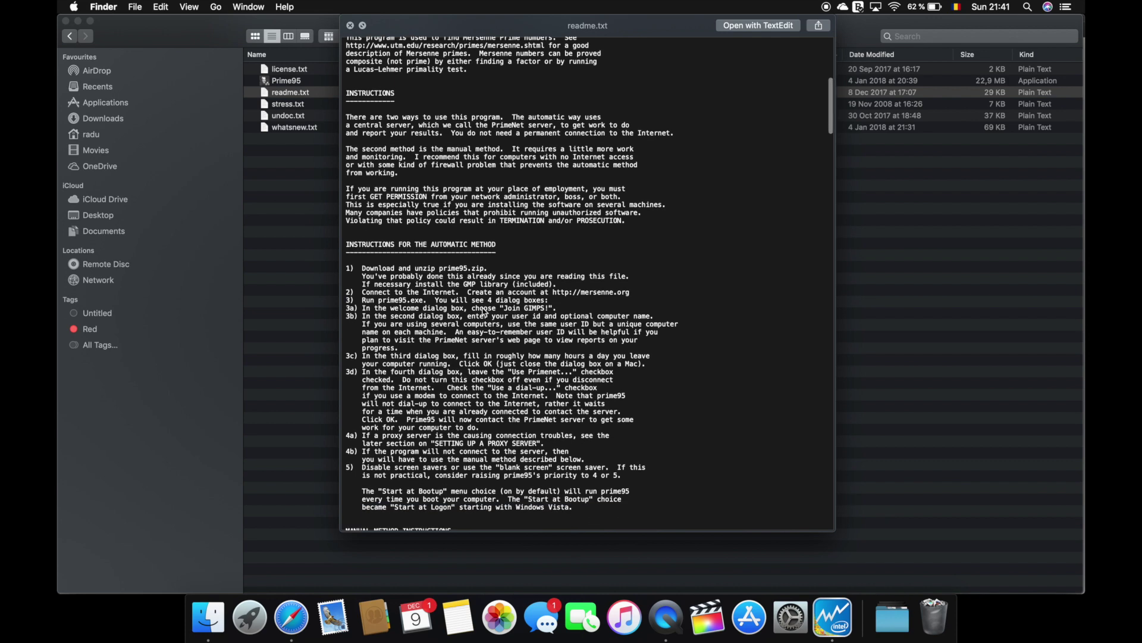
pyautogui.click(351, 26)
# Launch Prime95 and dismiss the unidentified-developer warning.
pyautogui.click(308, 84)
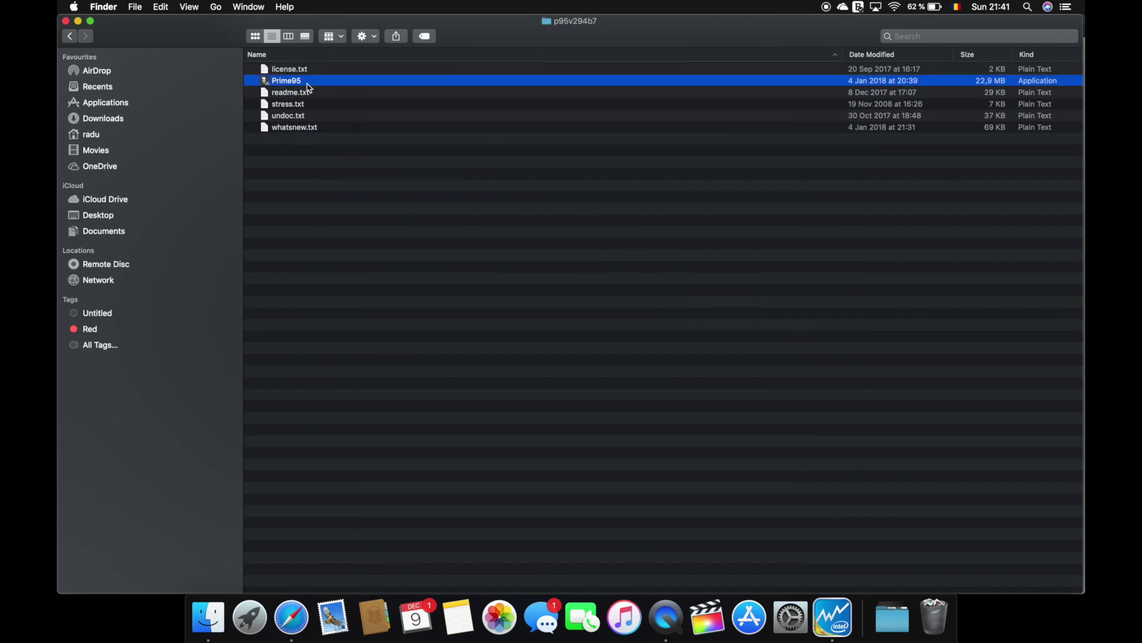
pyautogui.doubleClick(309, 88)
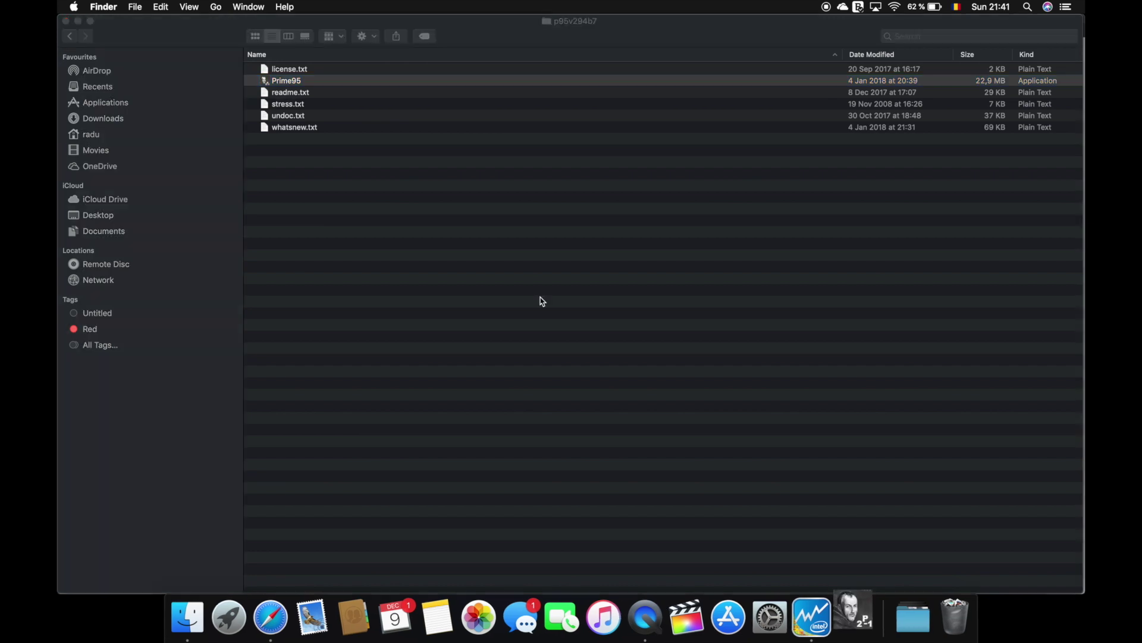
pyautogui.click(644, 229)
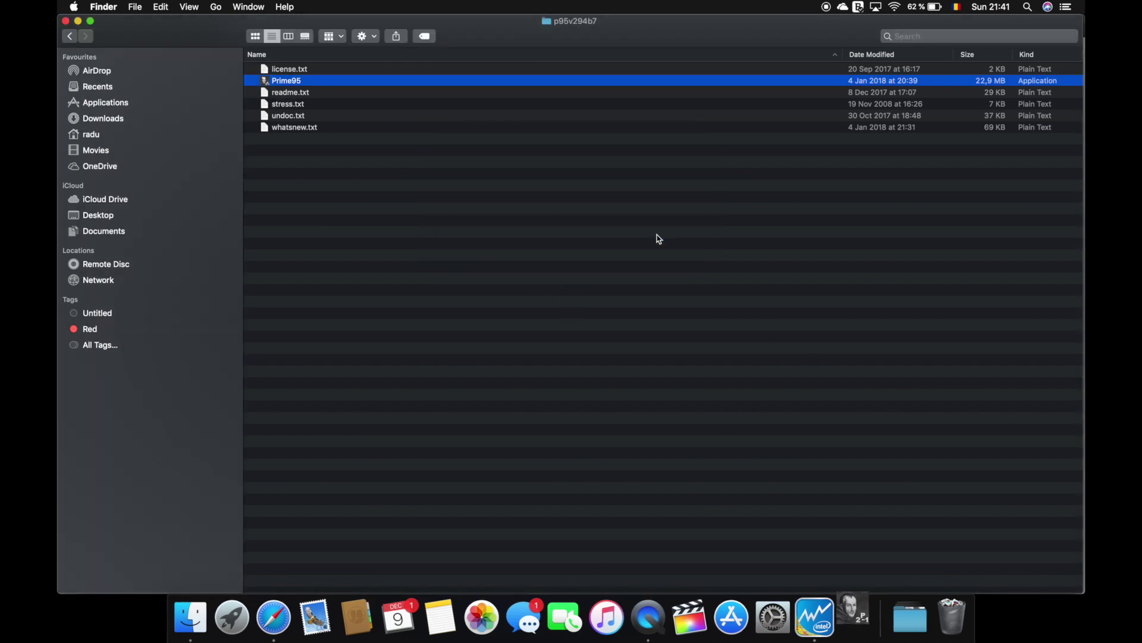
# Allow Prime95 with Open Anyway in Security & Privacy and confirm opening it.
pyautogui.click(789, 610)
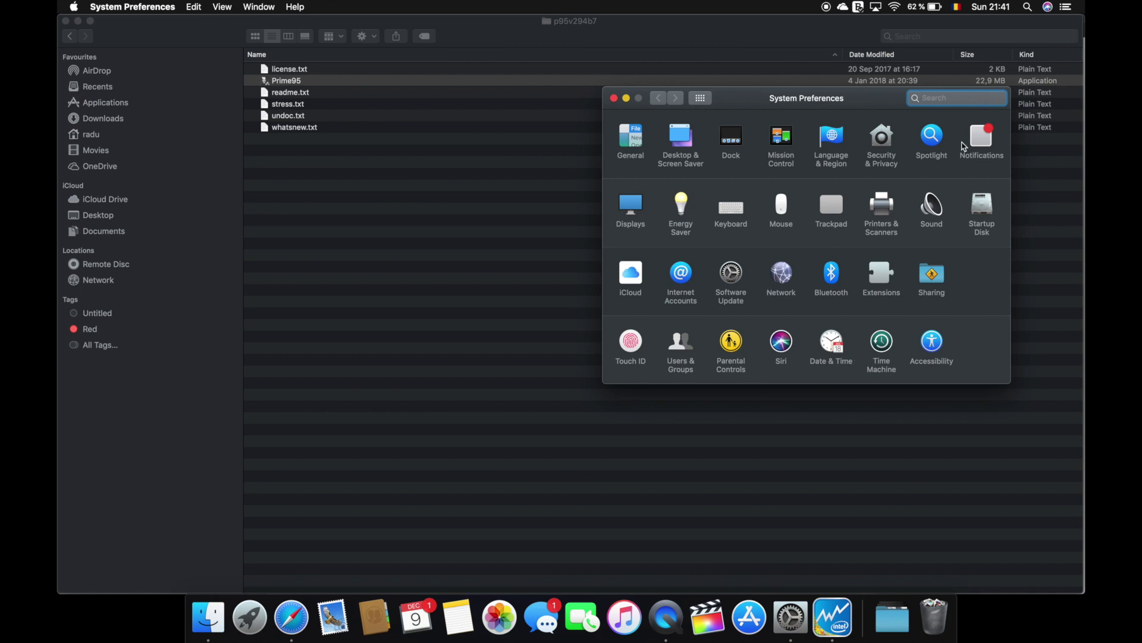
pyautogui.click(893, 156)
pyautogui.click(951, 336)
pyautogui.click(602, 232)
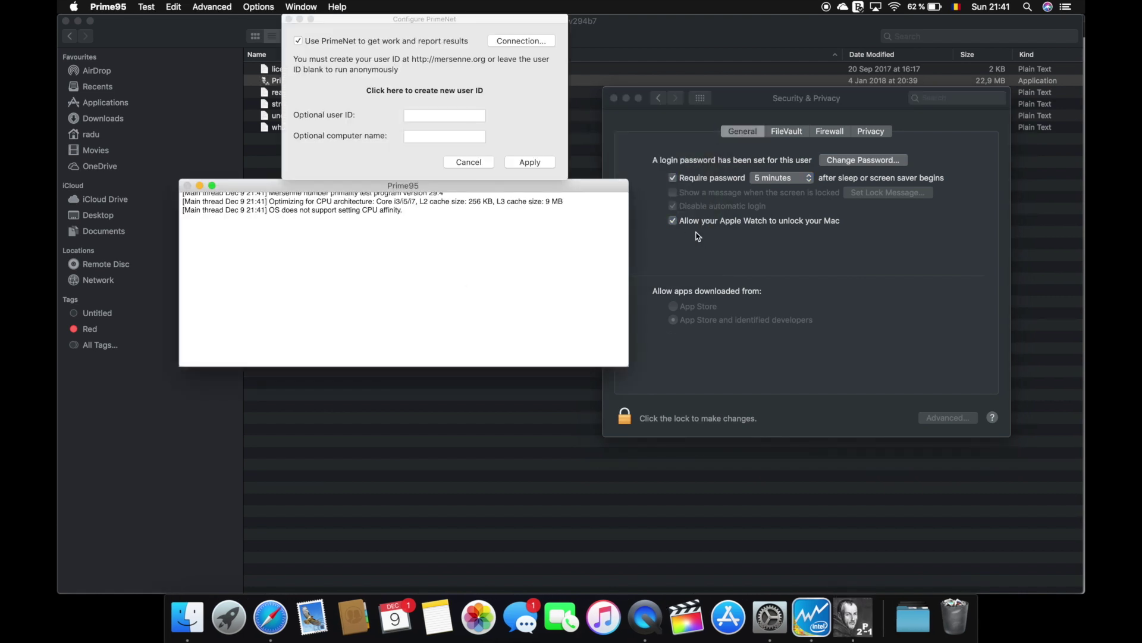
# Close Security & Privacy, accept the PrimeNet settings, enter 1 in CPU settings and close it.
pyautogui.click(682, 215)
pyautogui.click(614, 99)
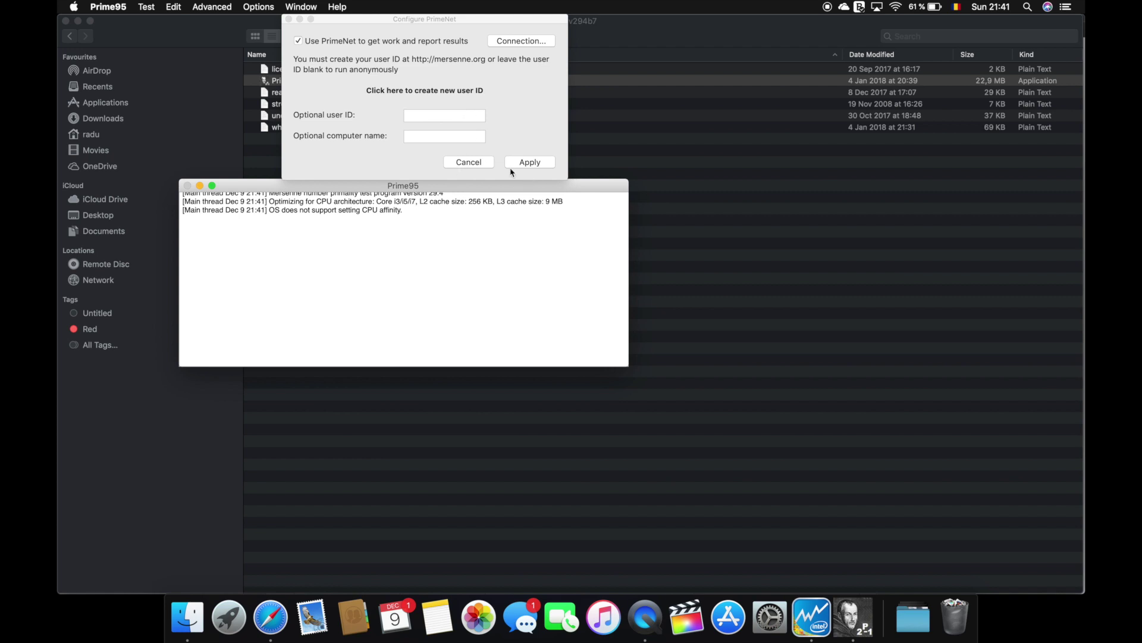
pyautogui.click(529, 163)
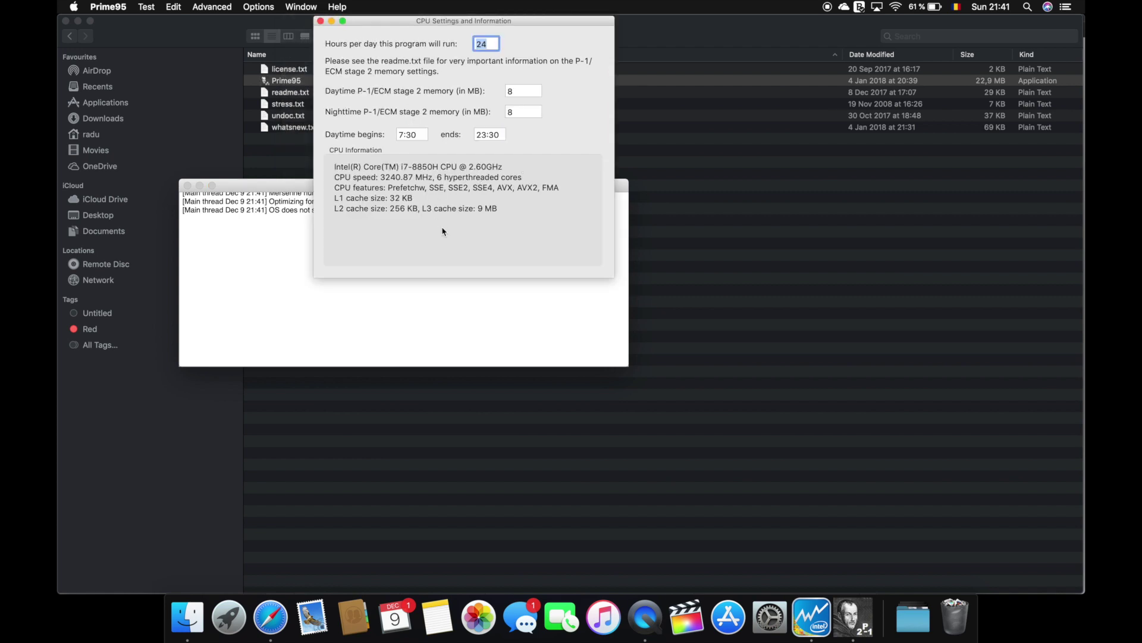
pyautogui.moveTo(401, 26); pyautogui.dragTo(726, 108)
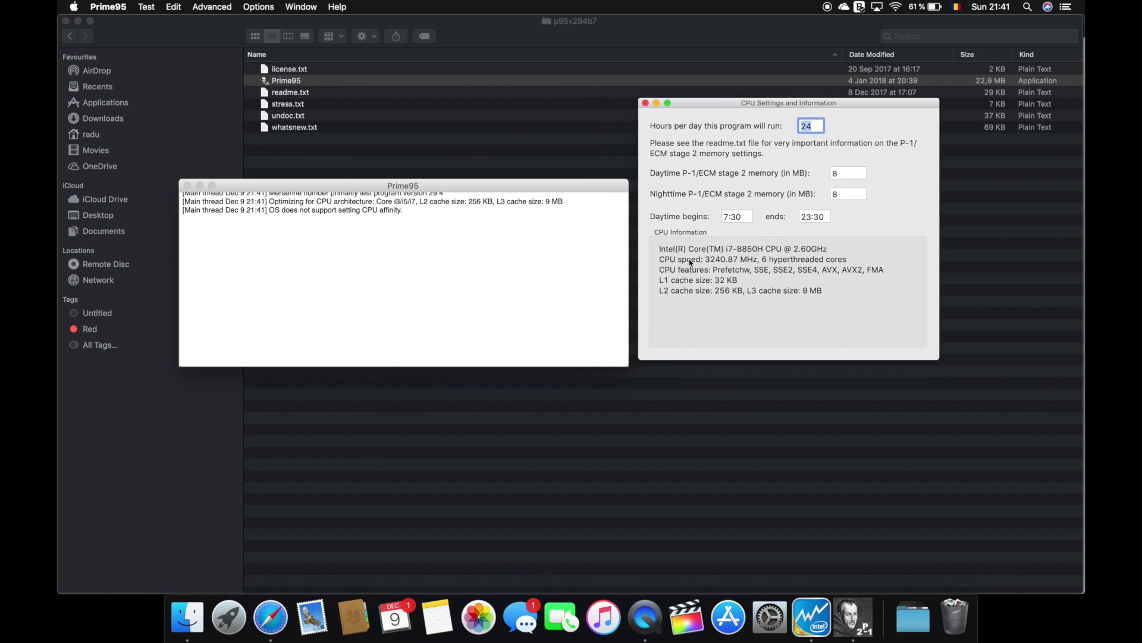
pyautogui.write('1')
pyautogui.click(646, 104)
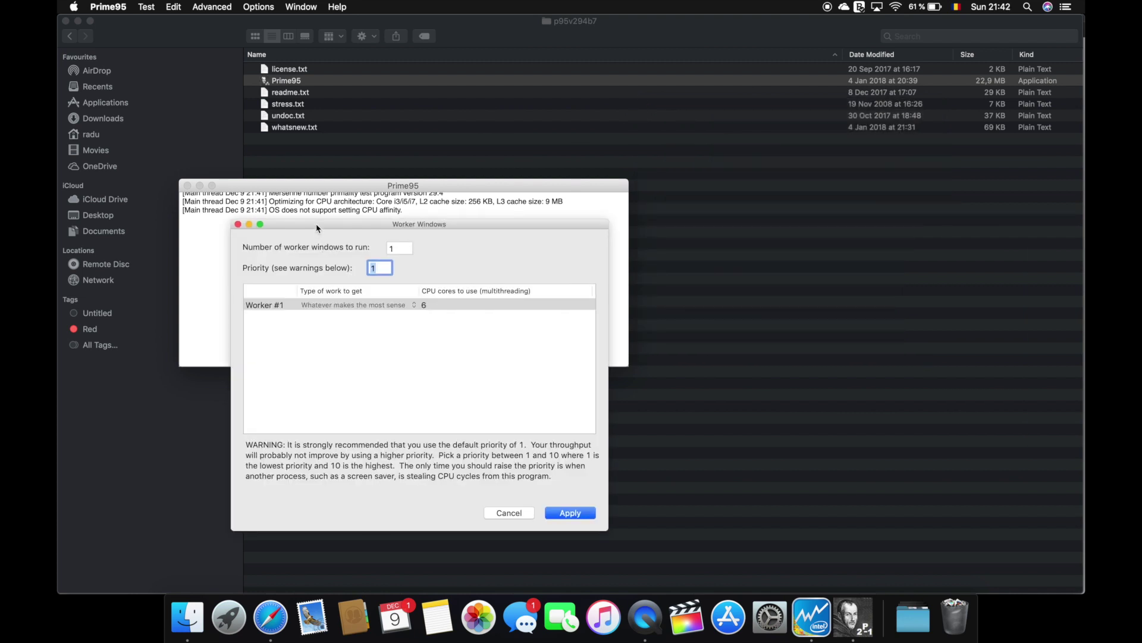
# Apply the Worker Windows settings to start Worker #1's test and move the communication log aside.
pyautogui.moveTo(317, 228); pyautogui.dragTo(716, 84)
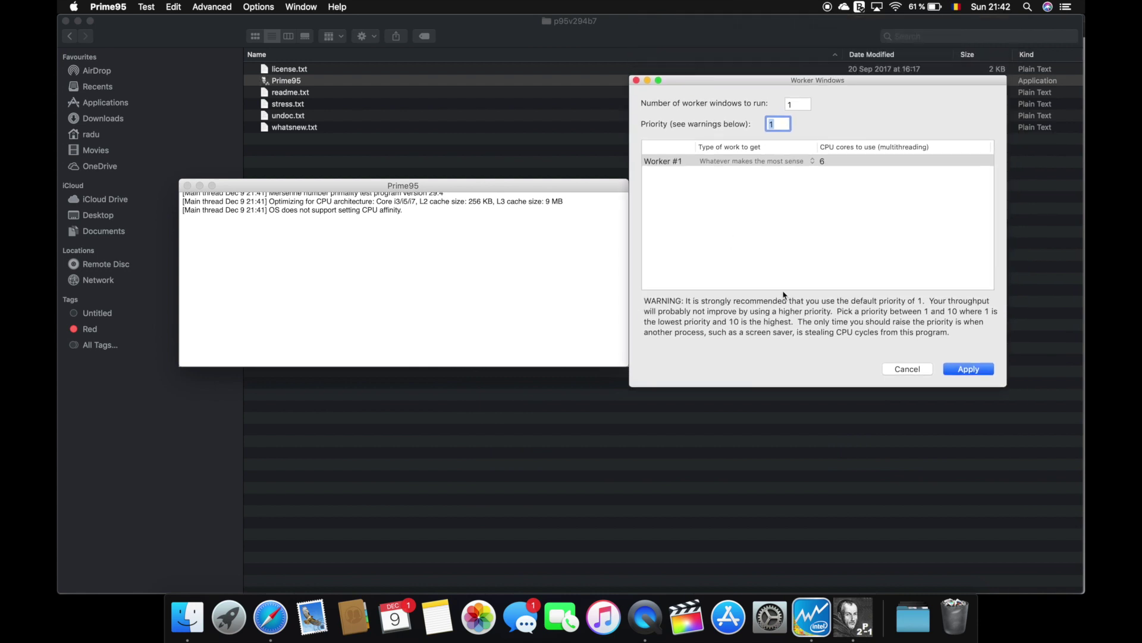
pyautogui.click(965, 369)
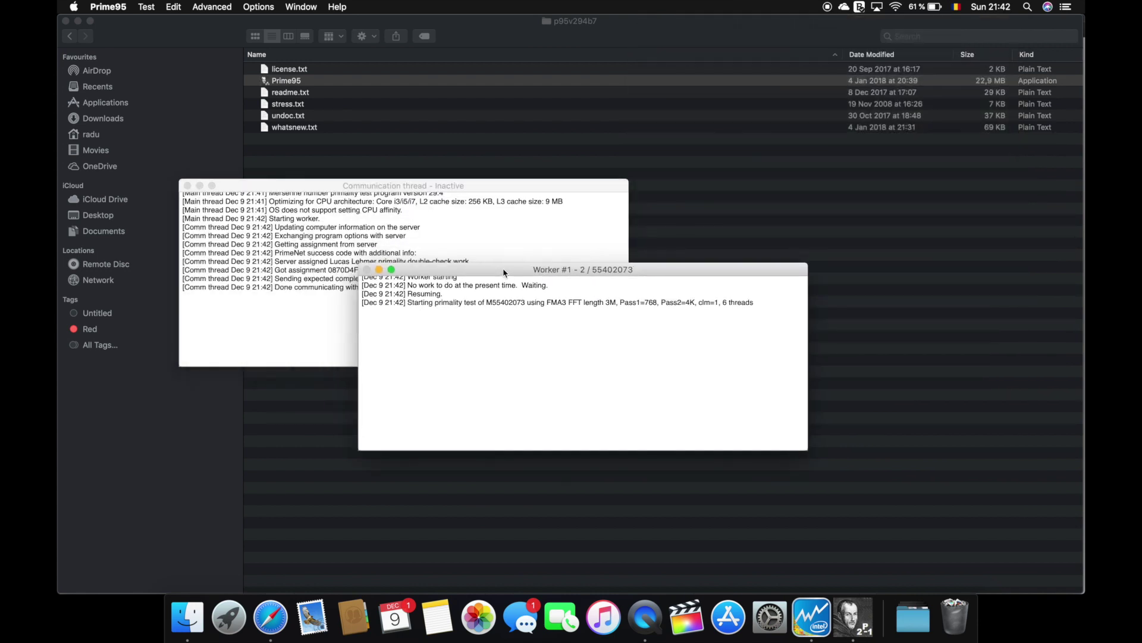
pyautogui.moveTo(364, 195); pyautogui.dragTo(234, 122)
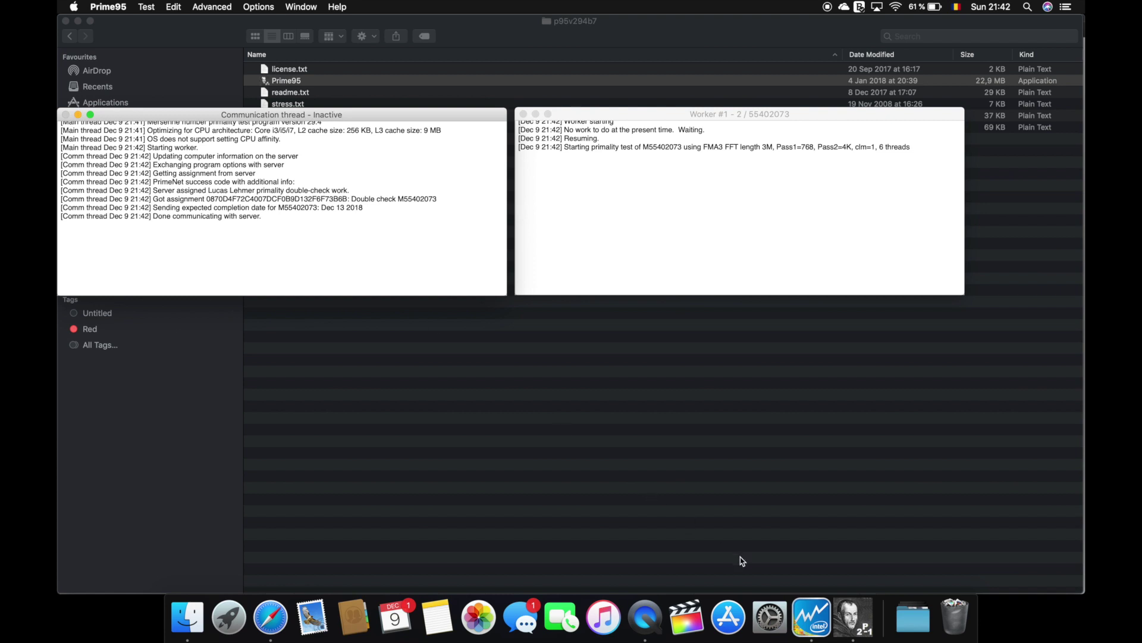
# Bring Intel Power Gadget forward to watch about 90 °C and 45 W under load.
pyautogui.click(811, 612)
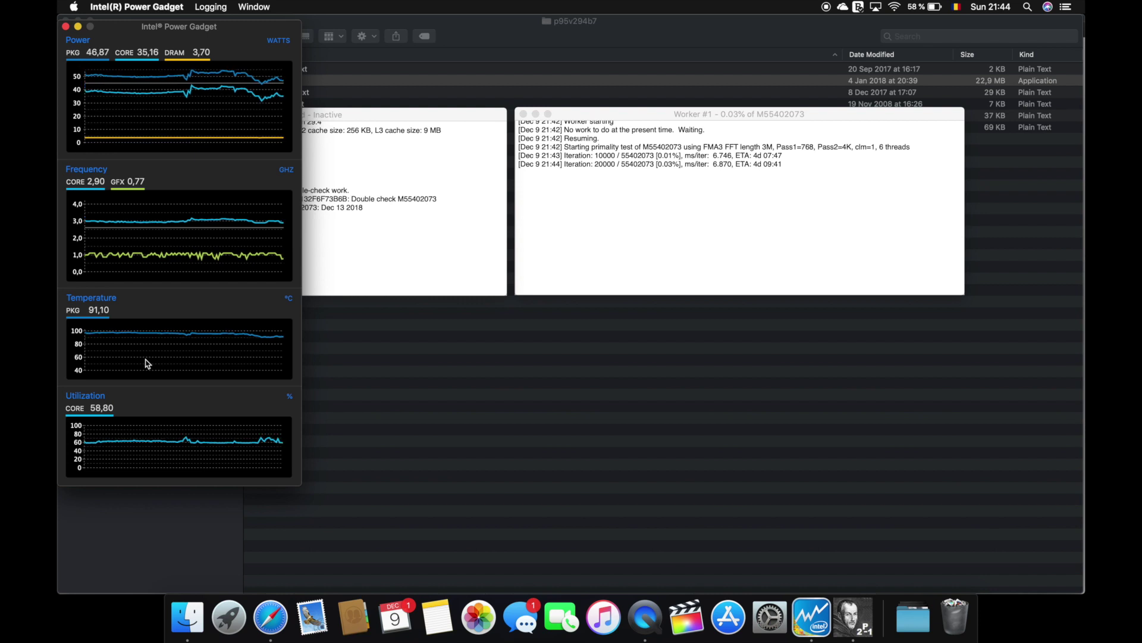
# Stop the Prime95 test with Test > Stop, then switch back to Power Gadget.
pyautogui.click(332, 238)
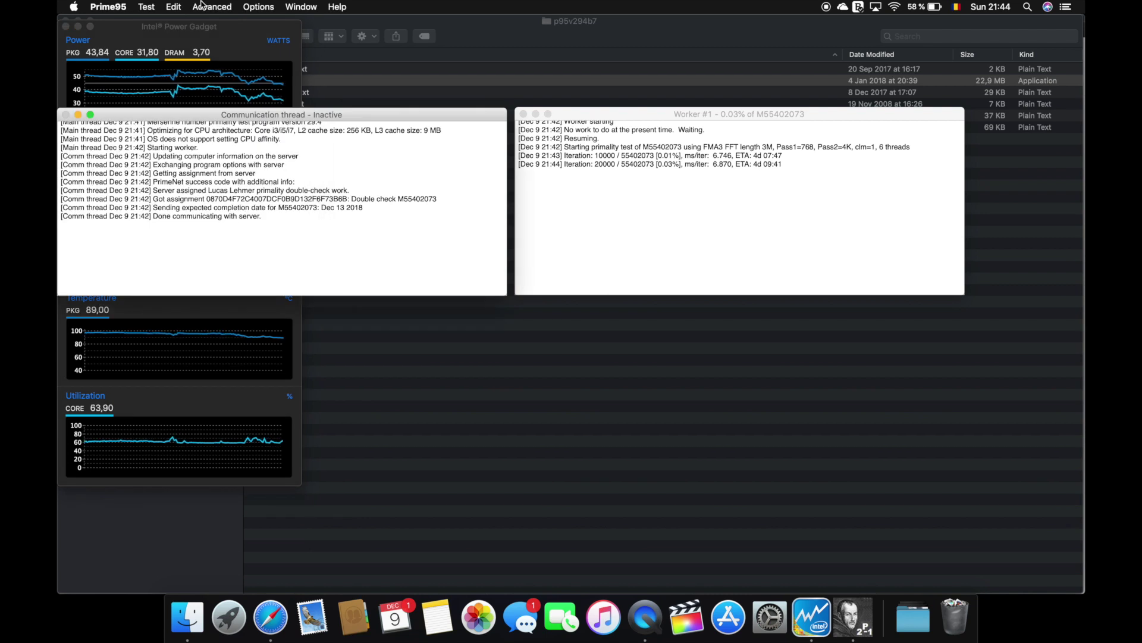
pyautogui.click(117, 9)
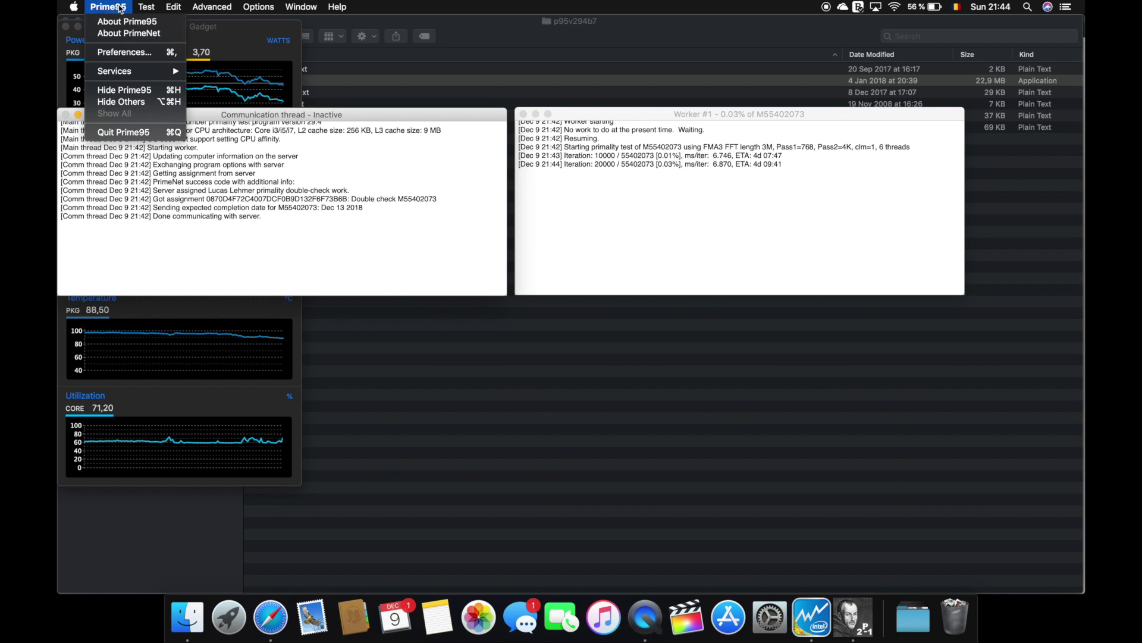
pyautogui.moveTo(153, 6)
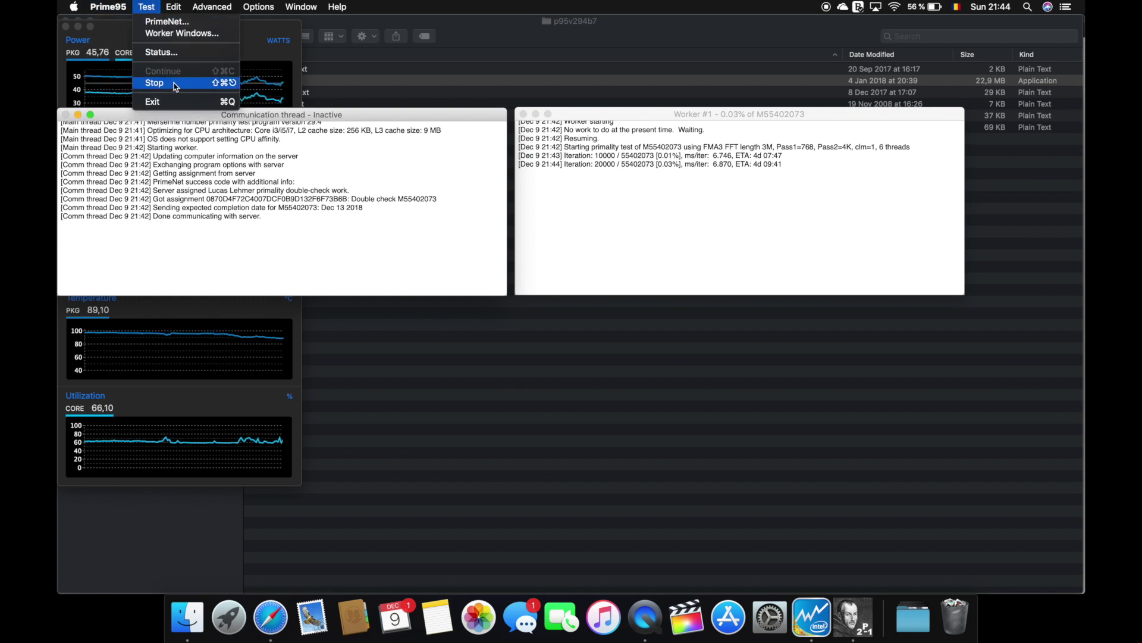
pyautogui.click(154, 83)
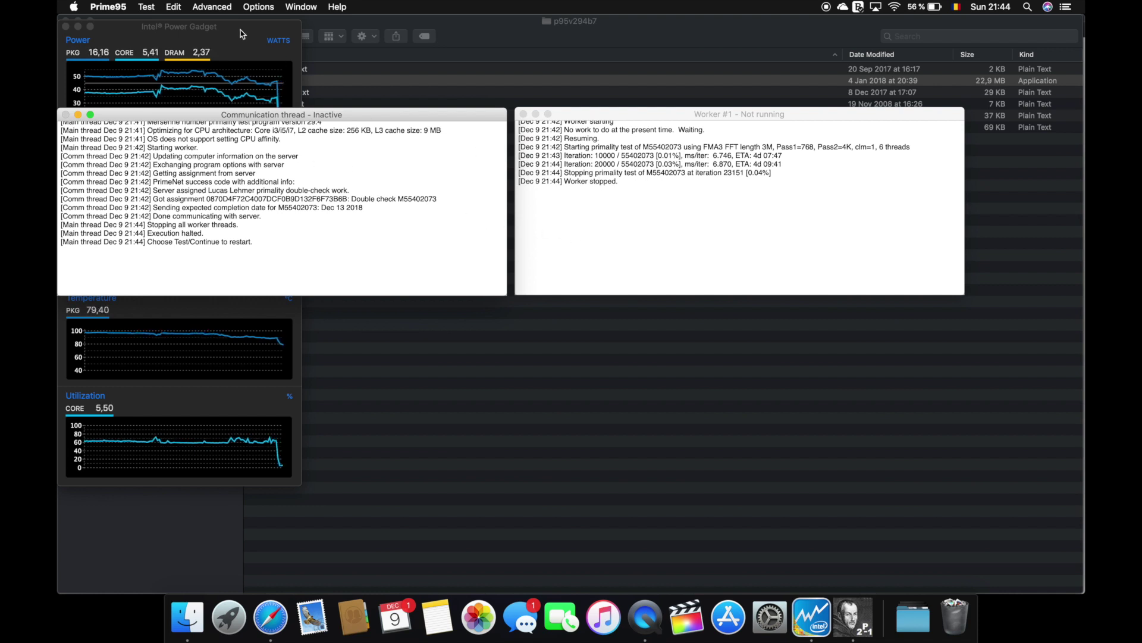
pyautogui.press('super+Tab')
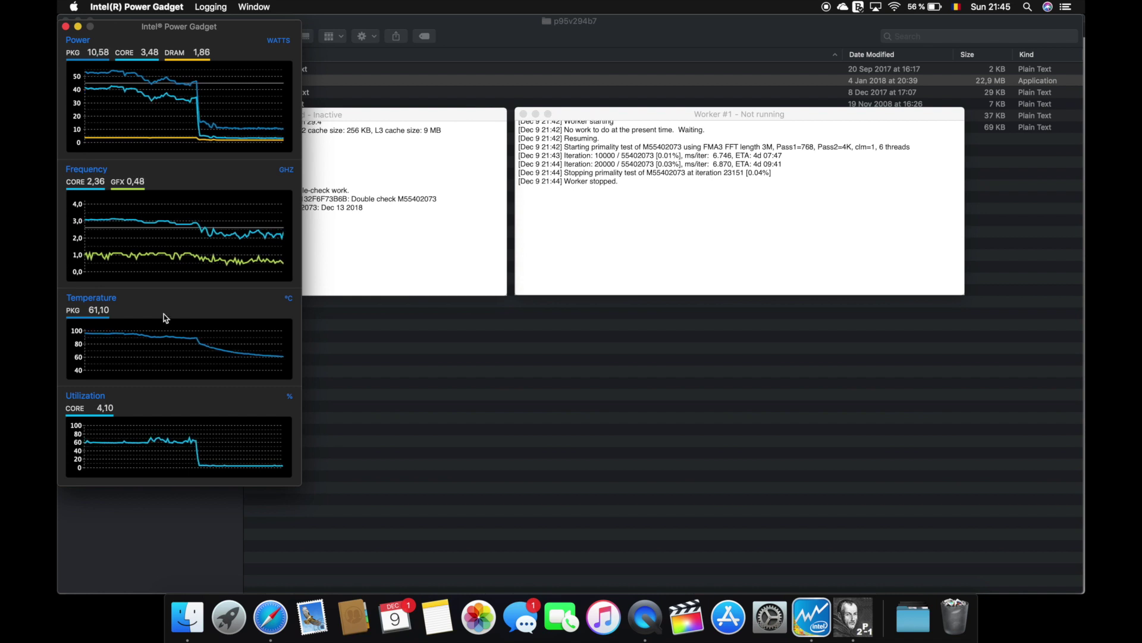
# Quit Prime95 from its app menu, leaving Power Gadget showing low utilization.
pyautogui.click(318, 171)
pyautogui.click(118, 7)
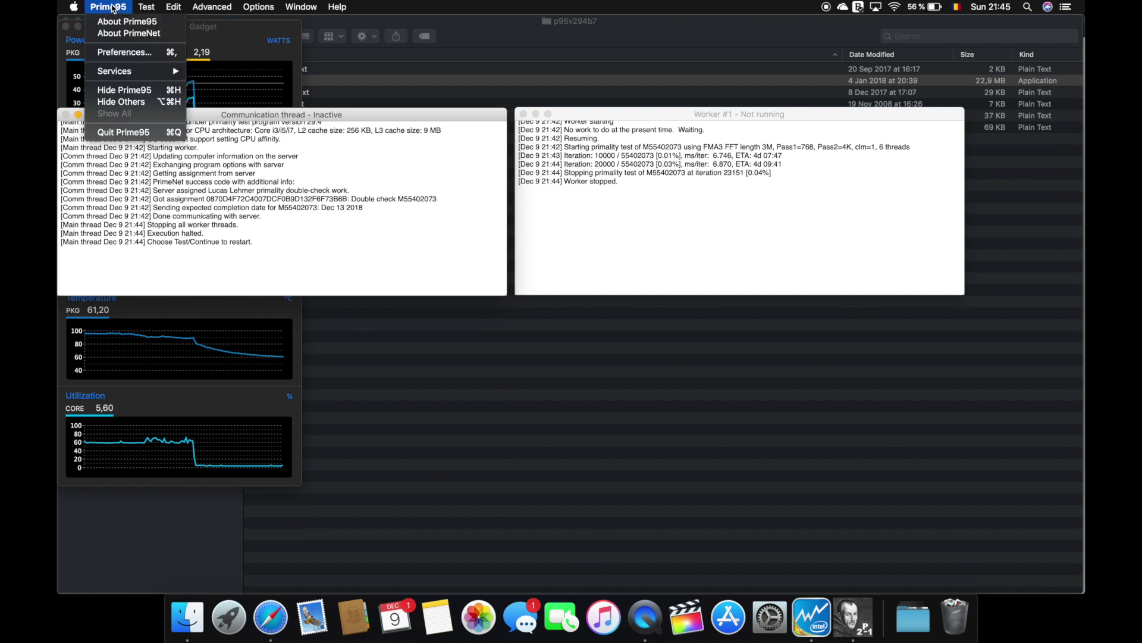
pyautogui.click(120, 139)
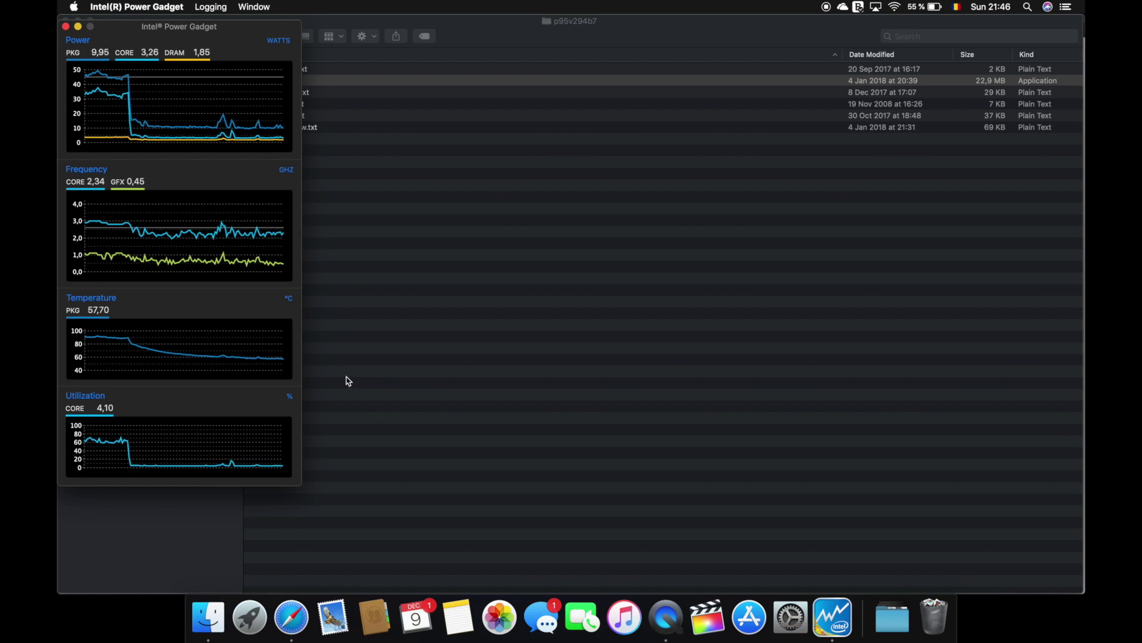
# Launch Final Cut Pro, open the Untitled library, then close it.
pyautogui.click(719, 621)
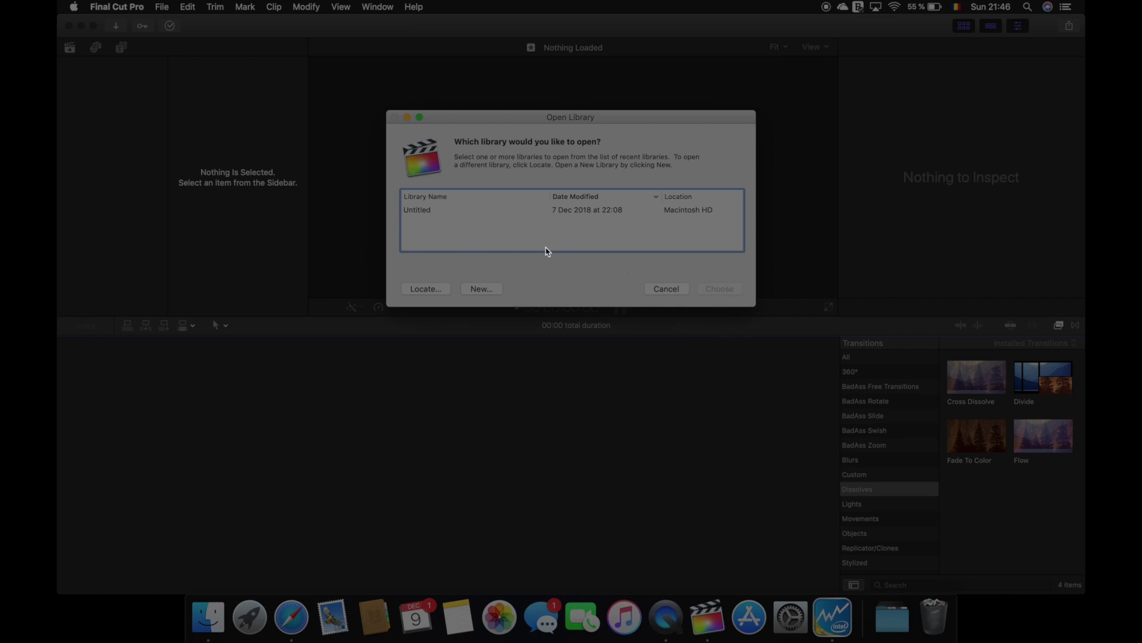
pyautogui.click(436, 211)
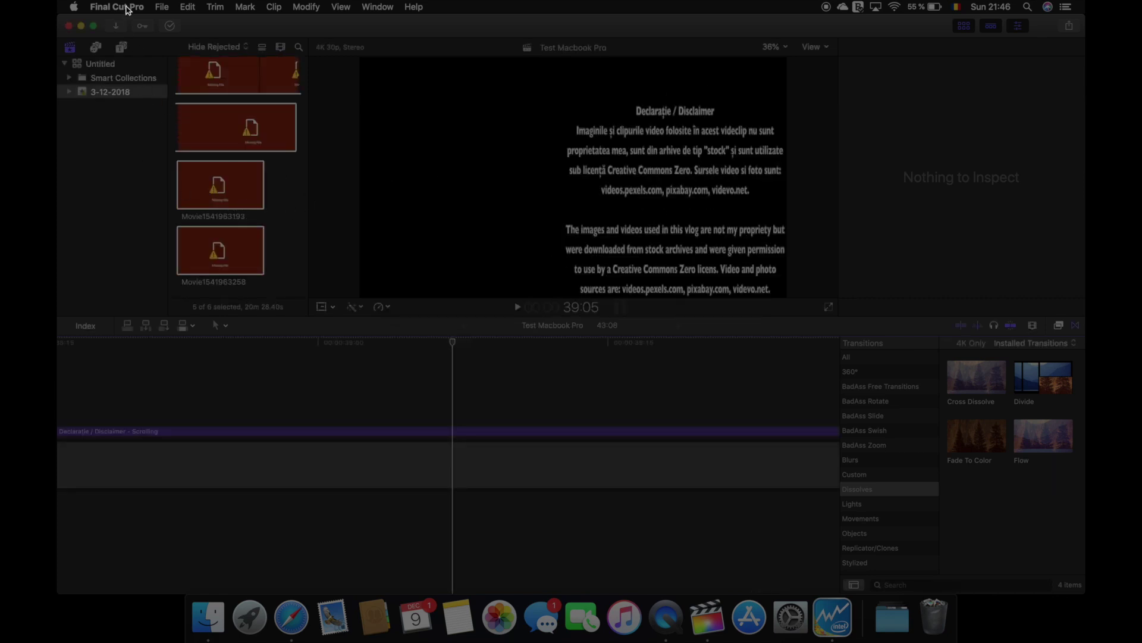
pyautogui.click(162, 7)
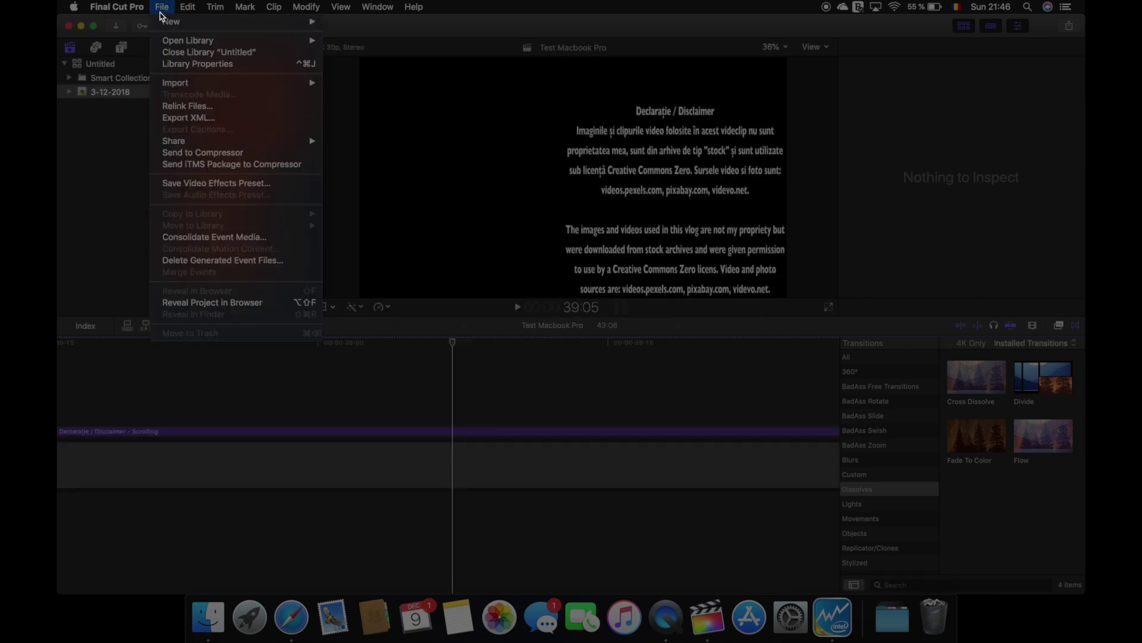
pyautogui.click(189, 55)
# Create a new library named 'macbook test' in Movies.
pyautogui.click(164, 8)
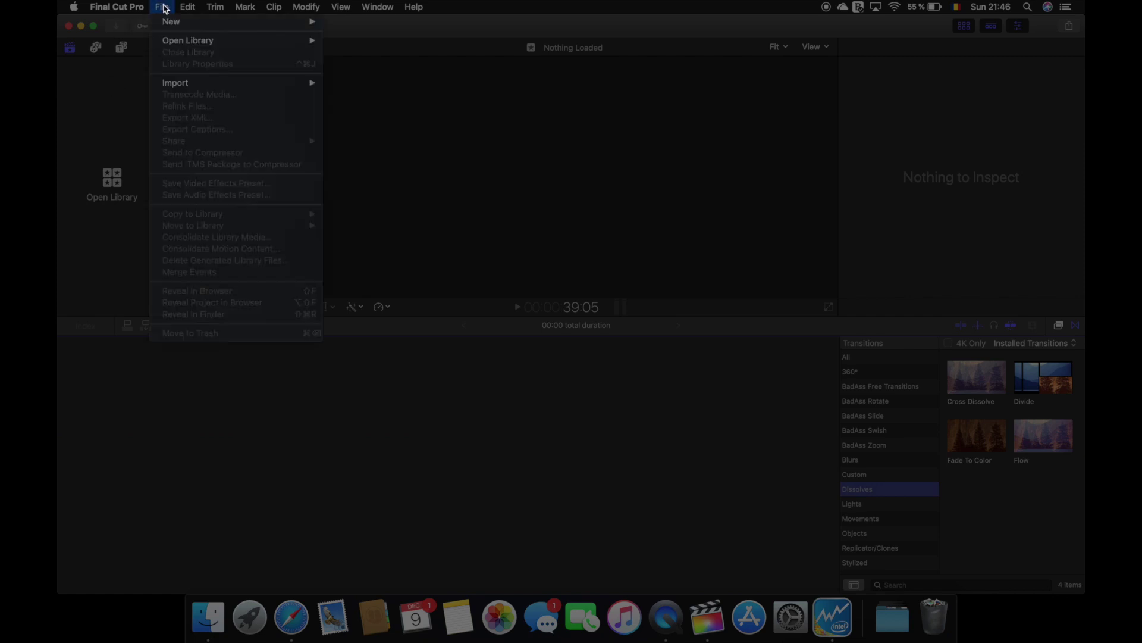
pyautogui.moveTo(327, 24)
pyautogui.click(353, 49)
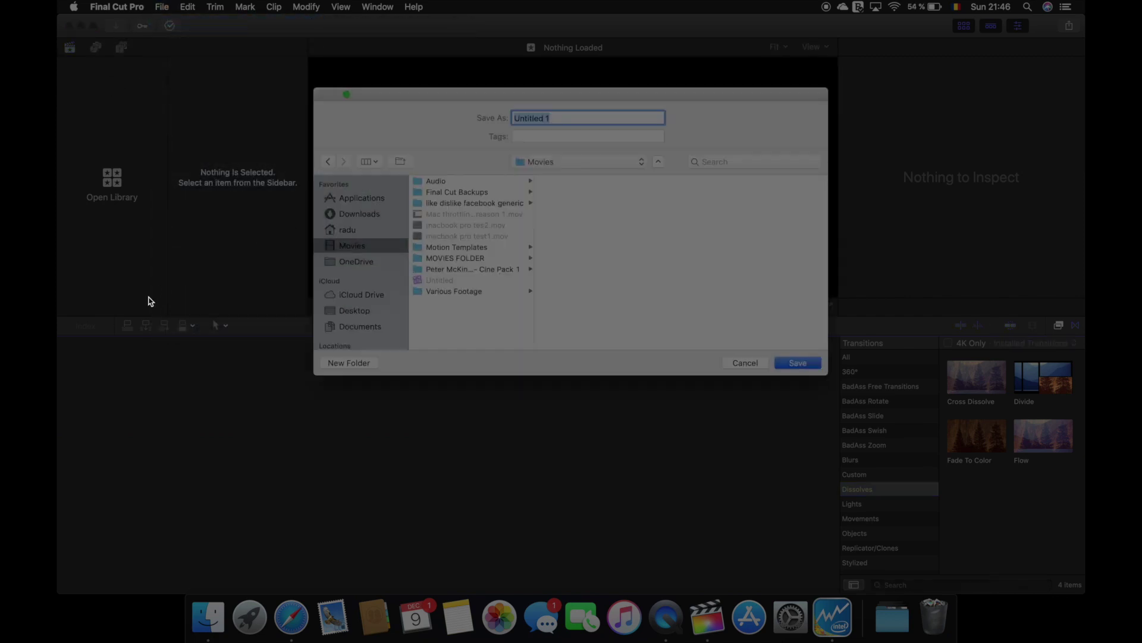
pyautogui.write('macbook test')
pyautogui.click(803, 363)
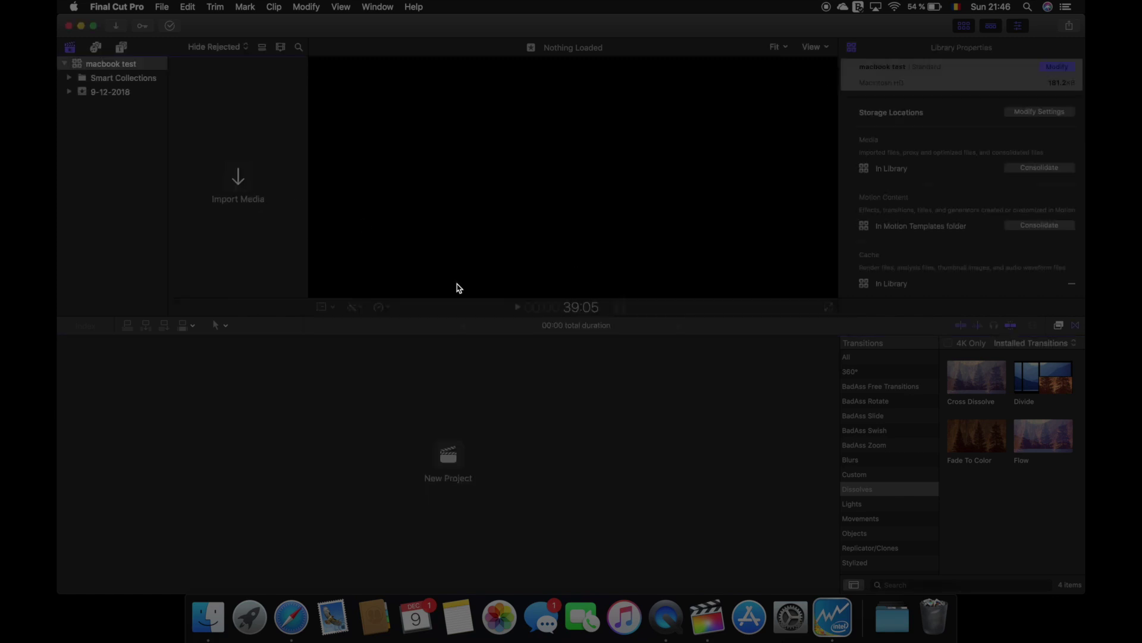
pyautogui.press('super+i')
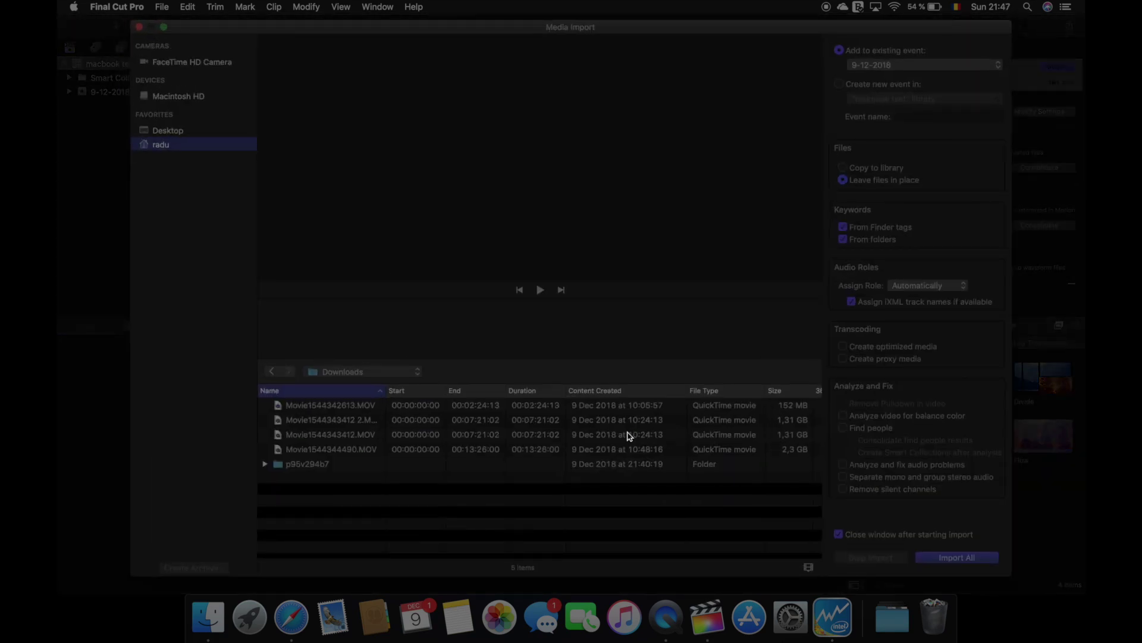
pyautogui.click(485, 421)
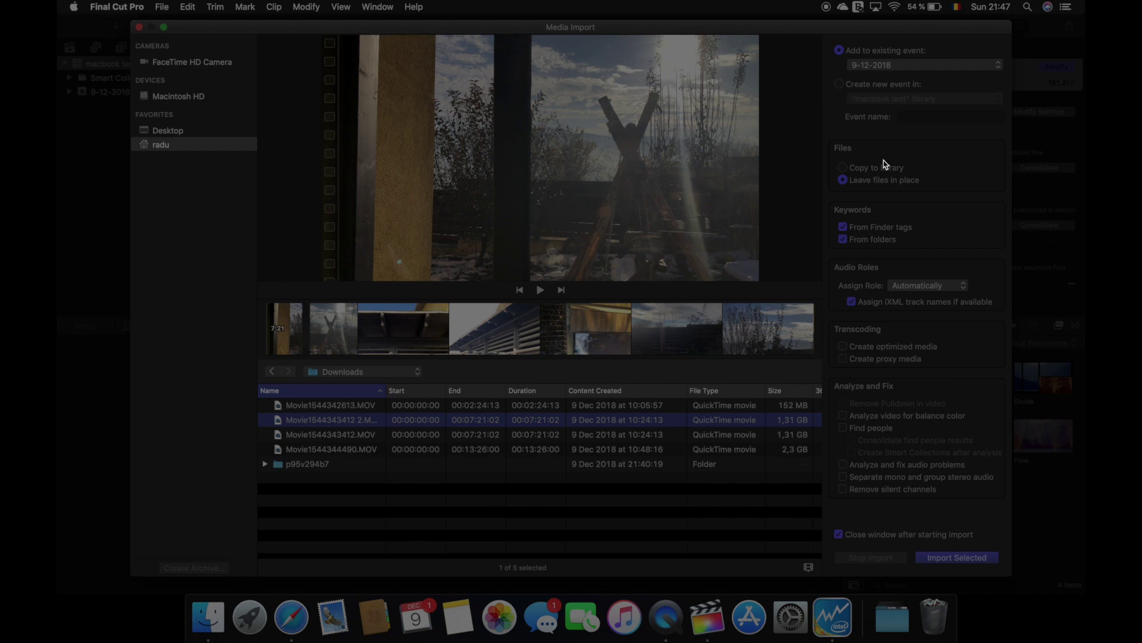
pyautogui.click(893, 72)
pyautogui.click(891, 67)
pyautogui.click(946, 558)
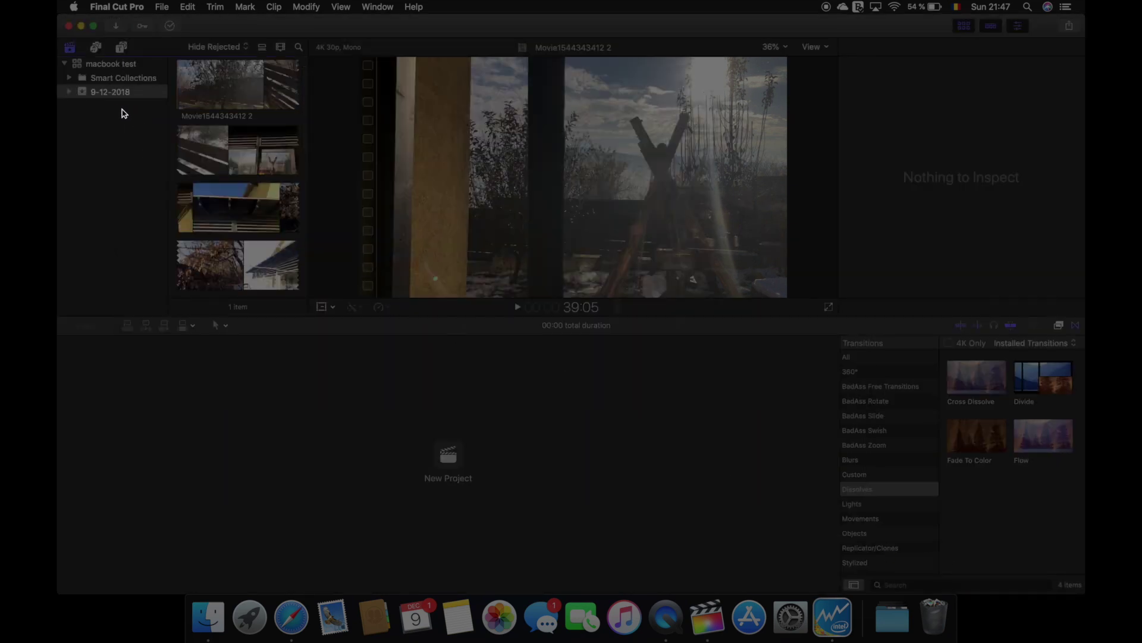
# Start a new project named 'Macbook review' with Apple ProRes 422 HQ rendering codec.
pyautogui.click(448, 458)
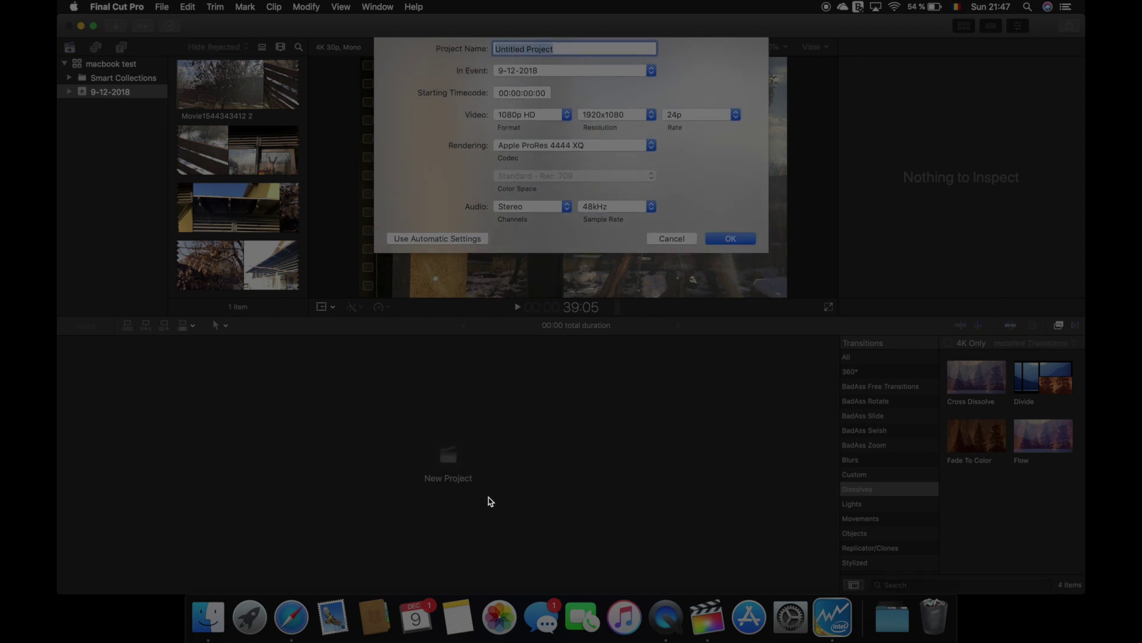
pyautogui.write('Macbook review')
pyautogui.click(581, 147)
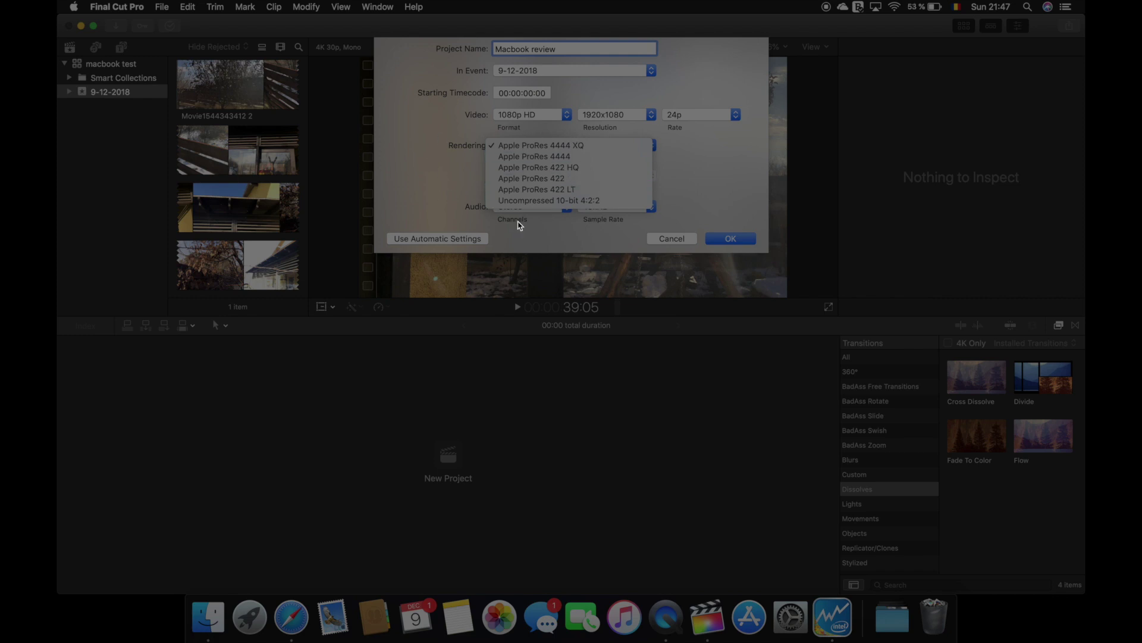
pyautogui.click(520, 167)
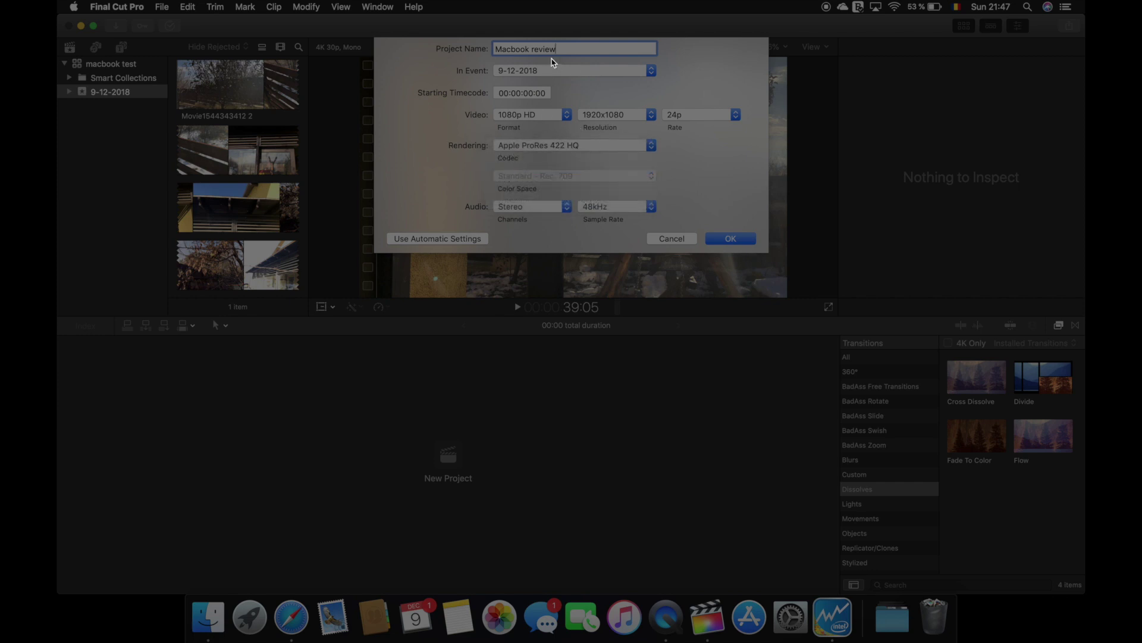
# Set the project video format to 4K 3840x2160 at 30p.
pyautogui.click(557, 116)
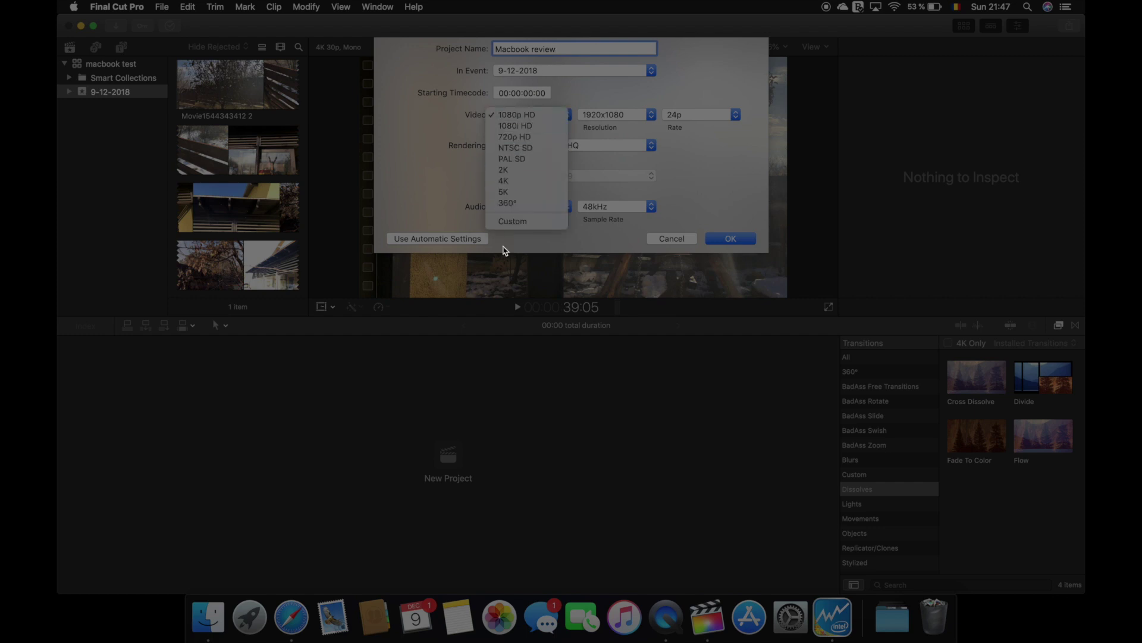
pyautogui.click(510, 182)
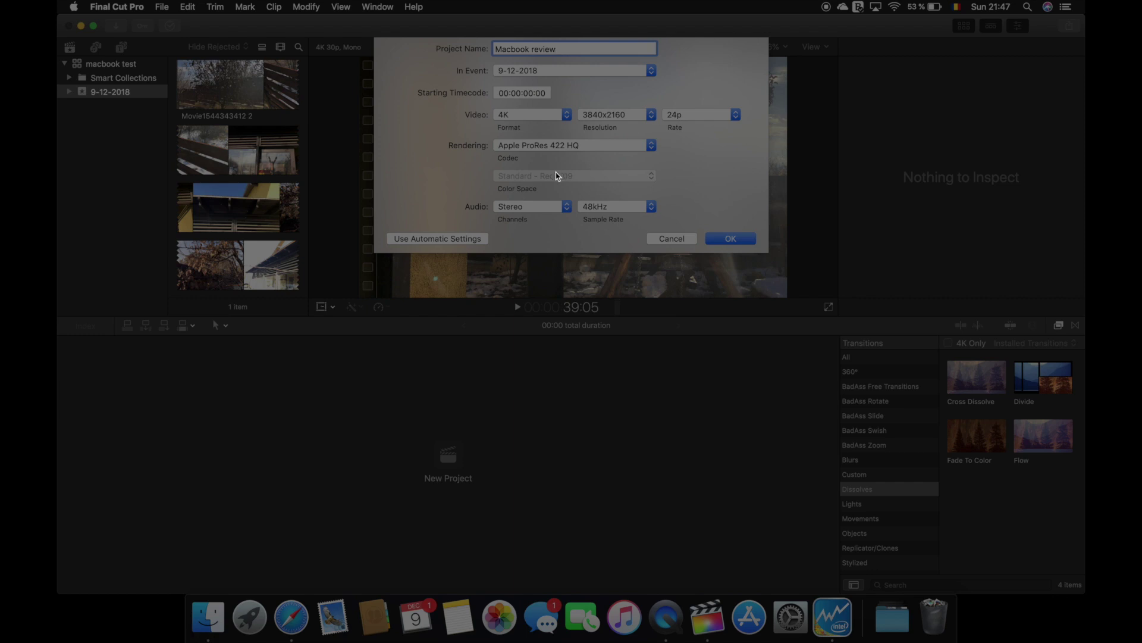
pyautogui.click(679, 117)
pyautogui.click(686, 154)
pyautogui.click(731, 238)
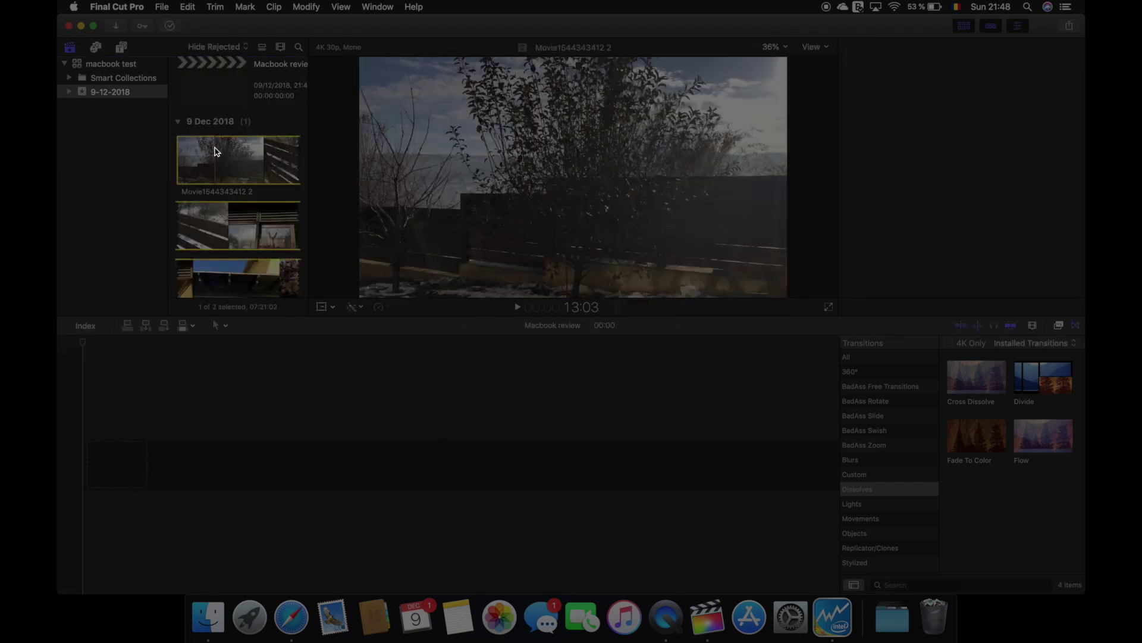
pyautogui.moveTo(217, 152); pyautogui.dragTo(86, 464)
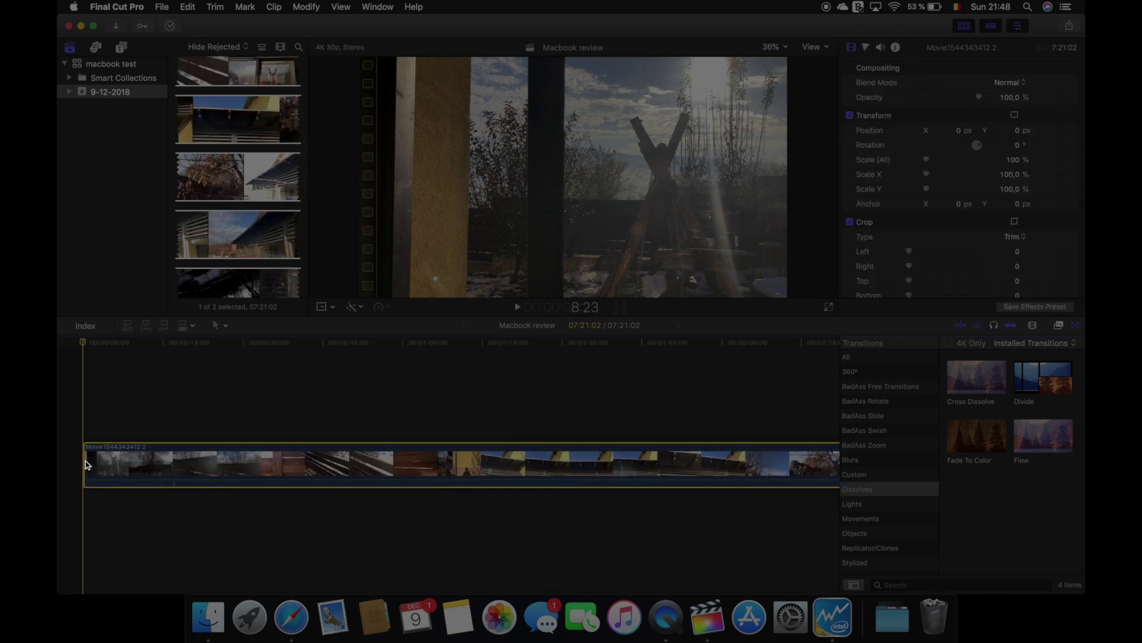
pyautogui.hotkey('shift', 'f')
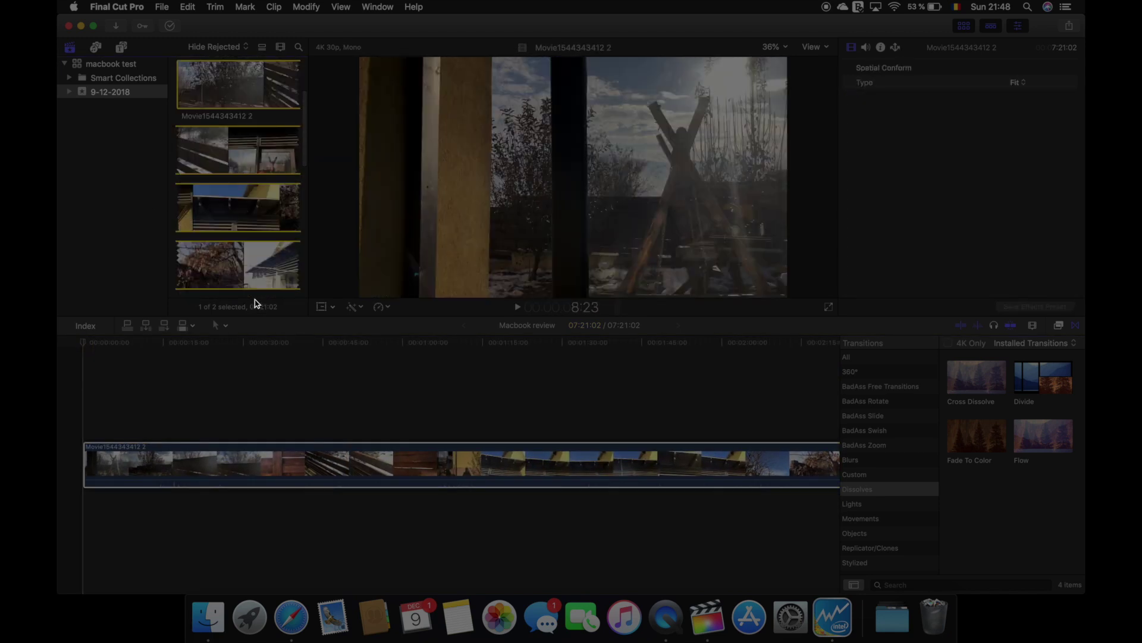
# Check background task progress, then pull the clip's audio volume all the way down.
pyautogui.click(170, 26)
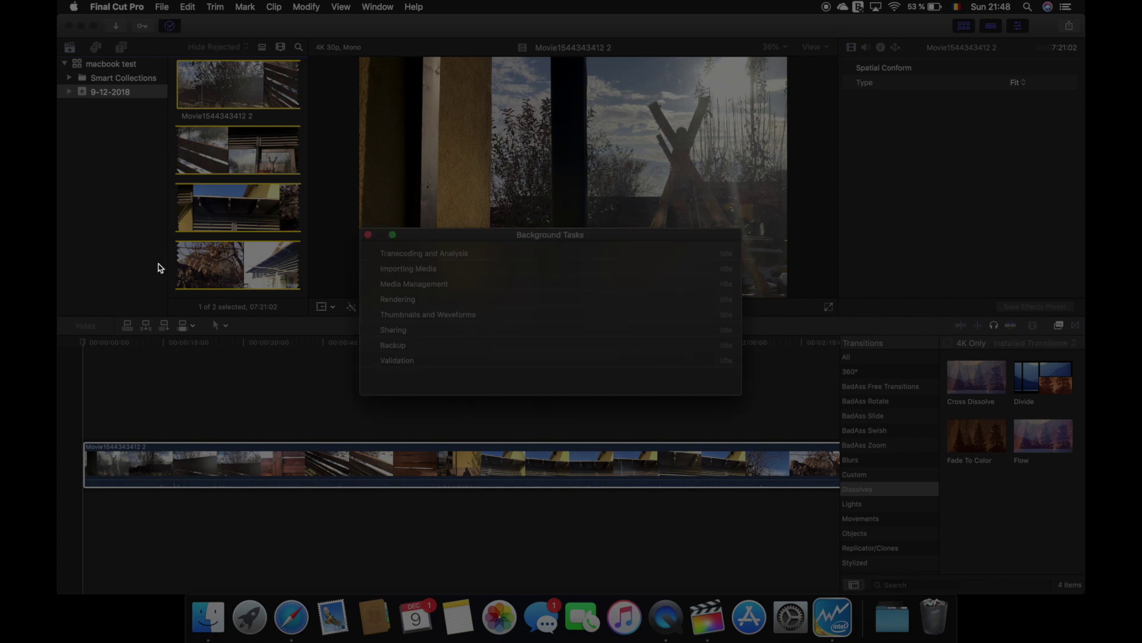
pyautogui.click(233, 362)
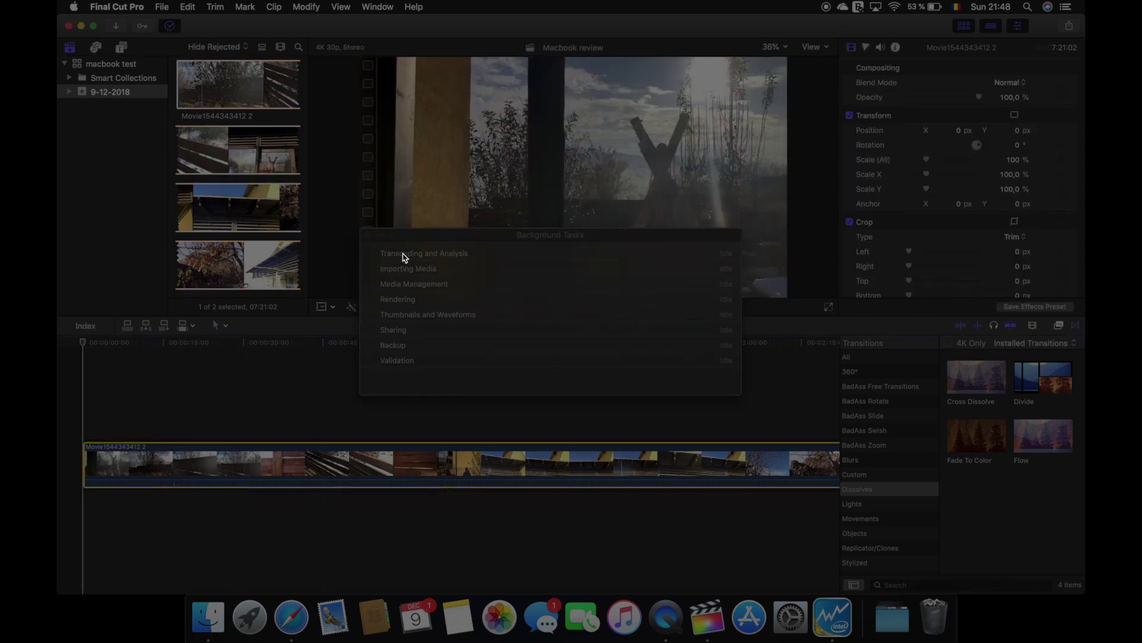
pyautogui.click(368, 236)
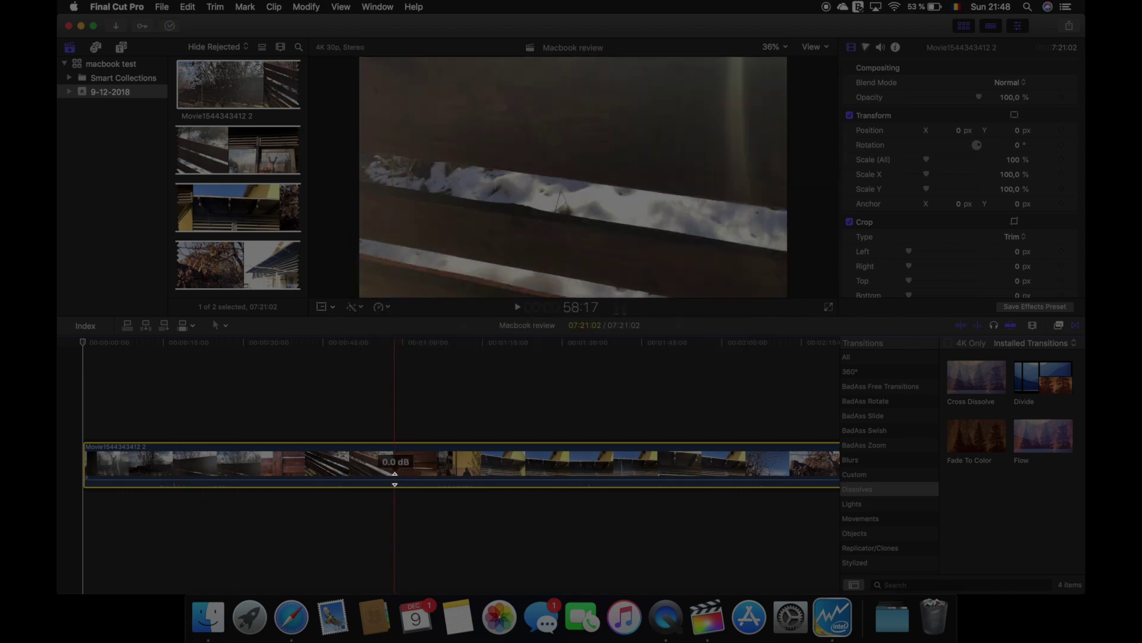
pyautogui.moveTo(396, 478); pyautogui.dragTo(390, 496)
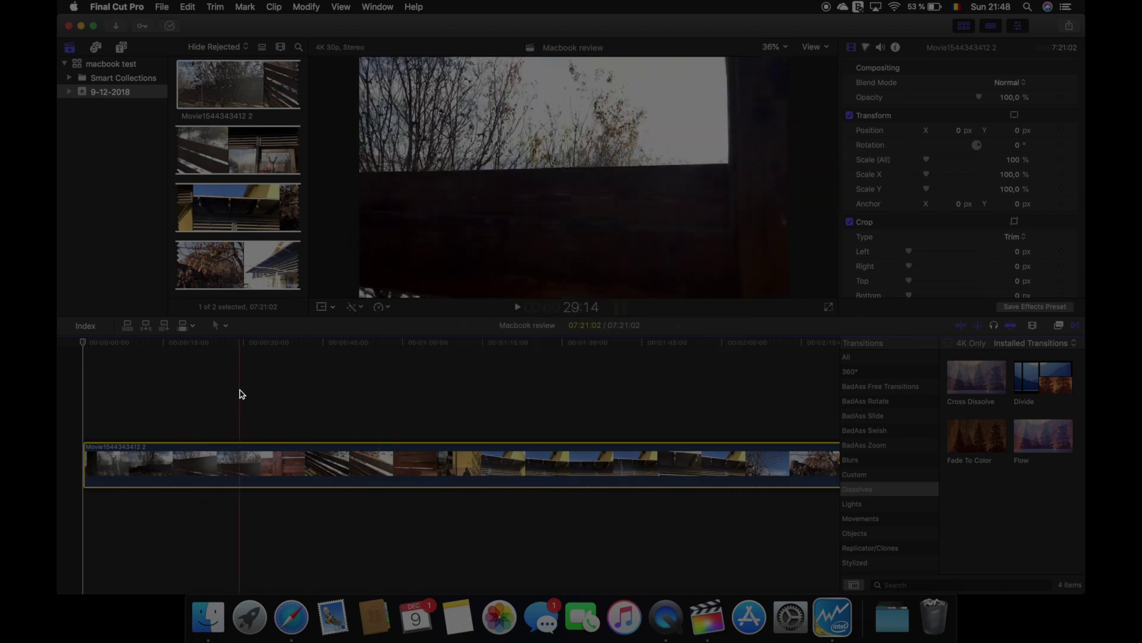
# Cut out the short section starting at 1:05:28 and close the gap.
pyautogui.click(239, 392)
pyautogui.hotkey('shift', 'z')
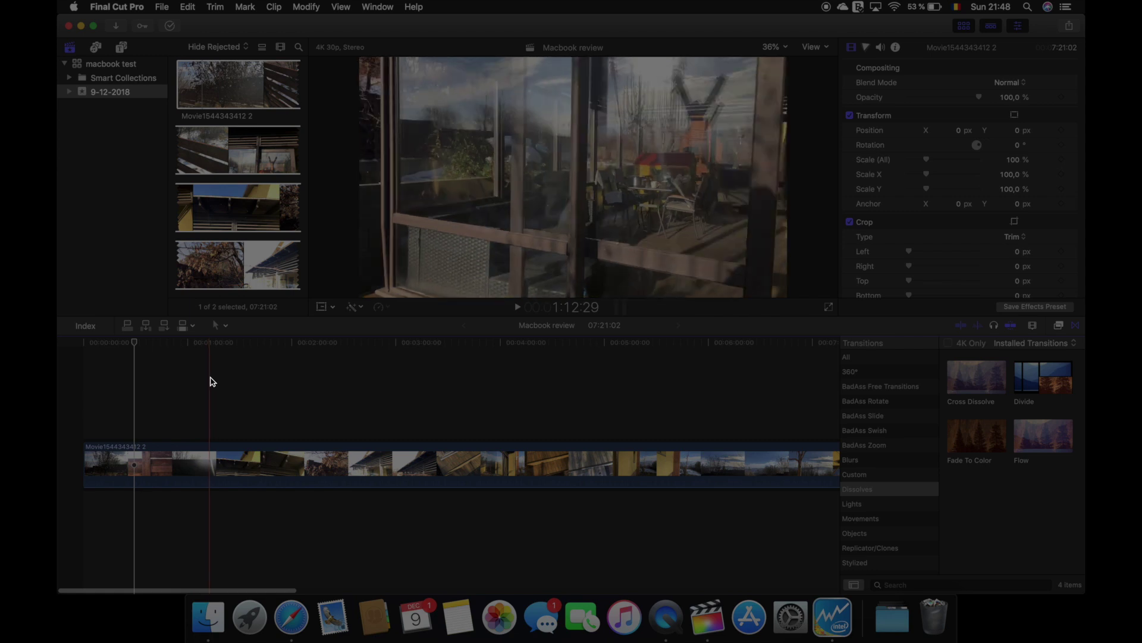
pyautogui.click(199, 380)
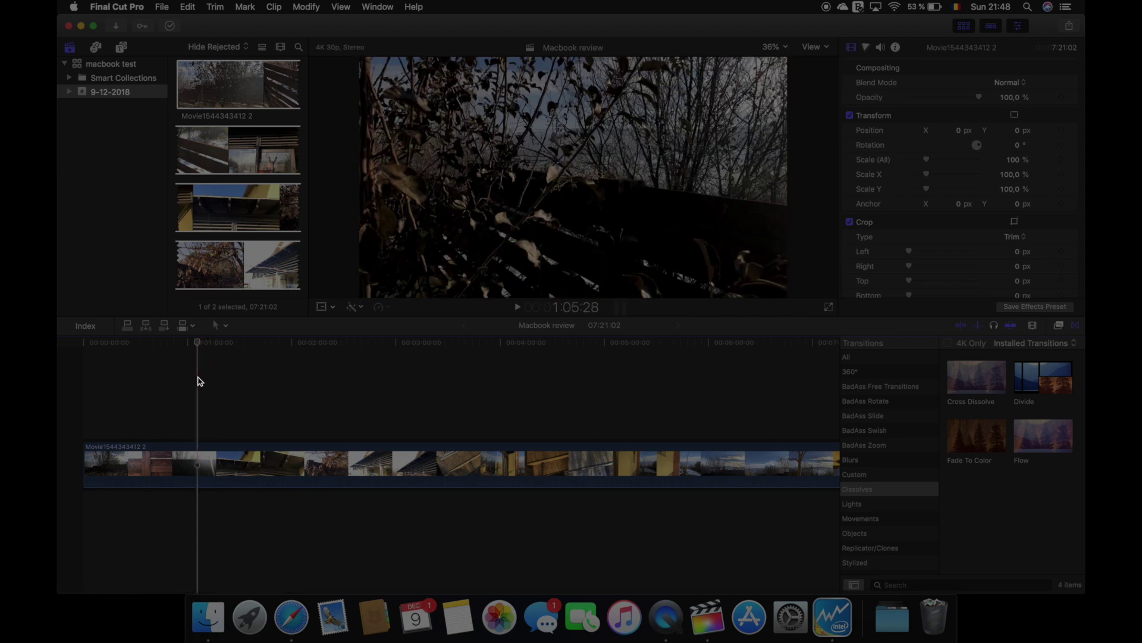
pyautogui.press('super+b')
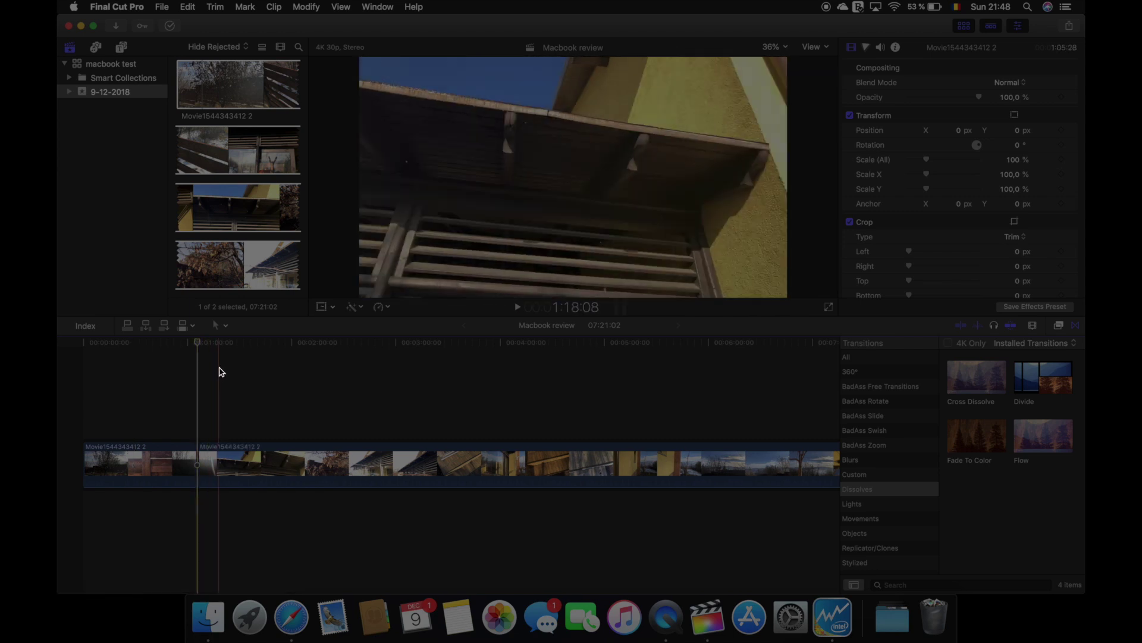
pyautogui.click(219, 371)
pyautogui.press('super+b')
pyautogui.click(202, 453)
pyautogui.press('Delete')
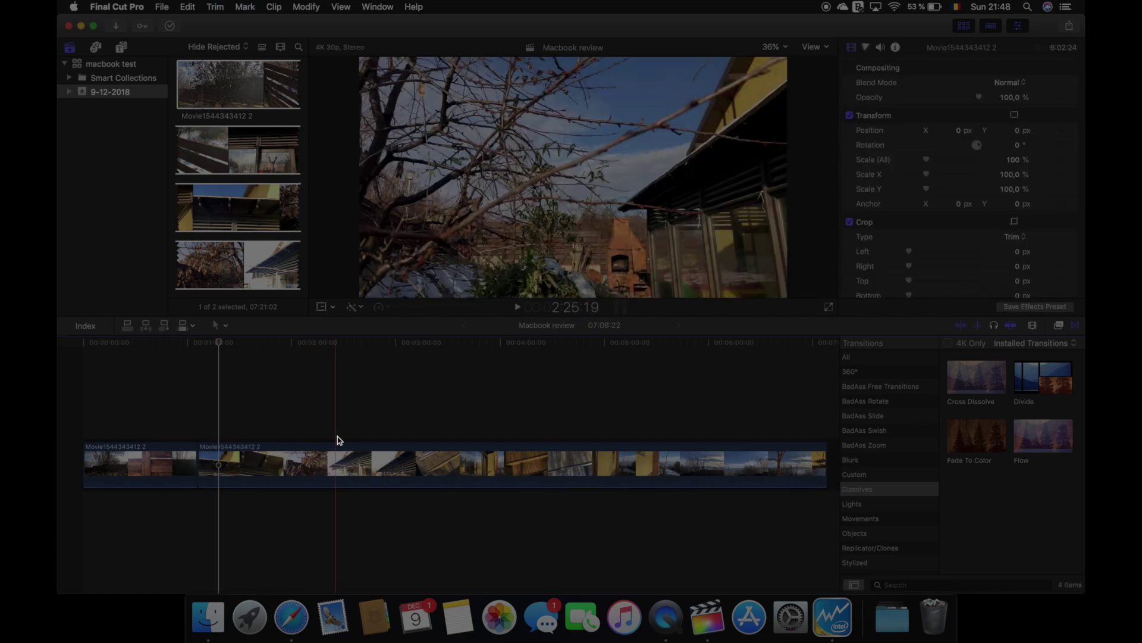
# Split the clip at 2:25:29 and bring up the transitions browser.
pyautogui.click(336, 351)
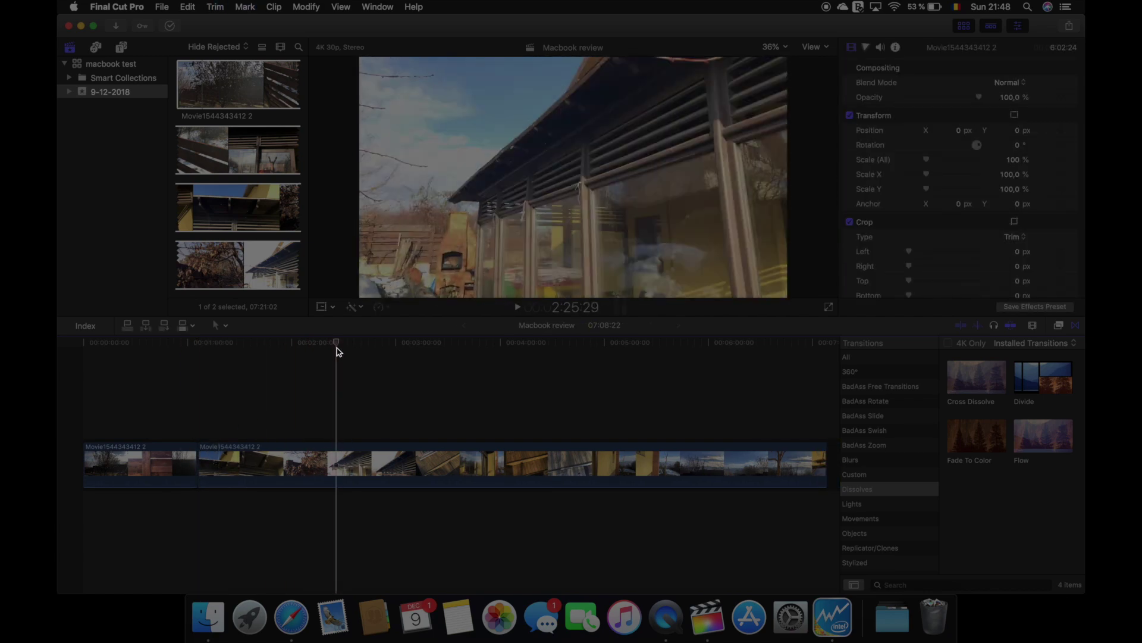
pyautogui.press('super+b')
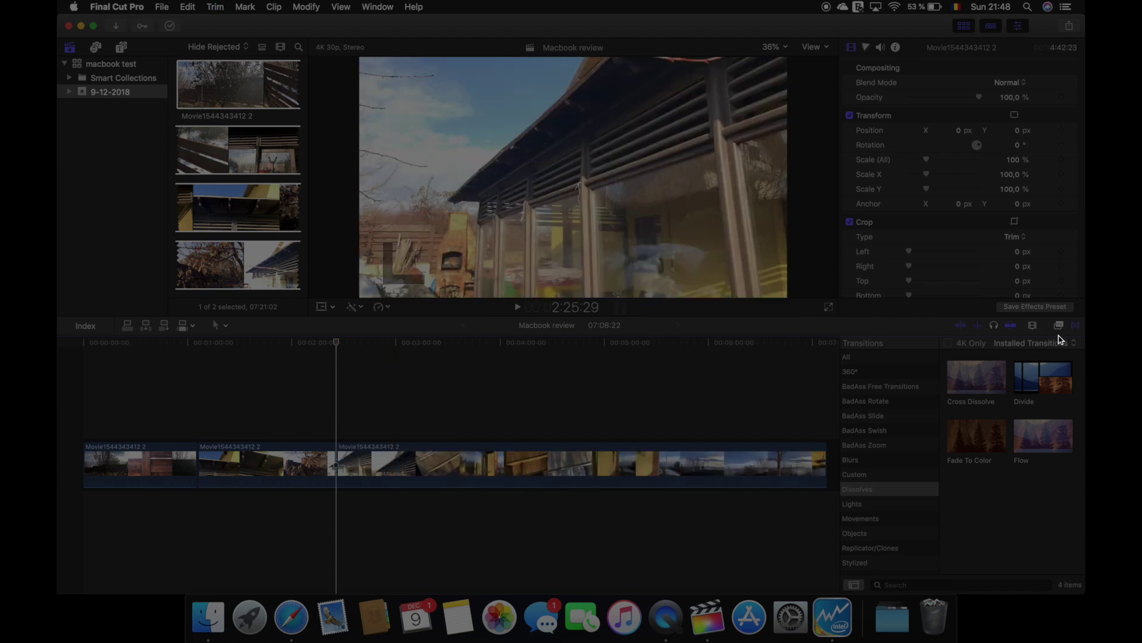
pyautogui.click(1059, 325)
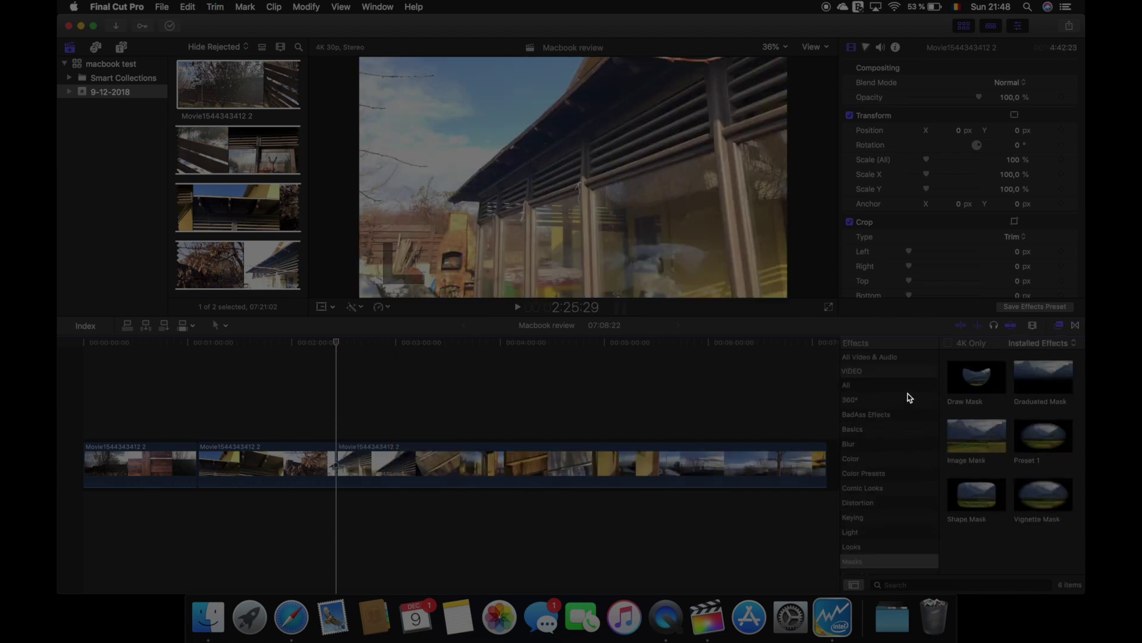
pyautogui.click(1075, 325)
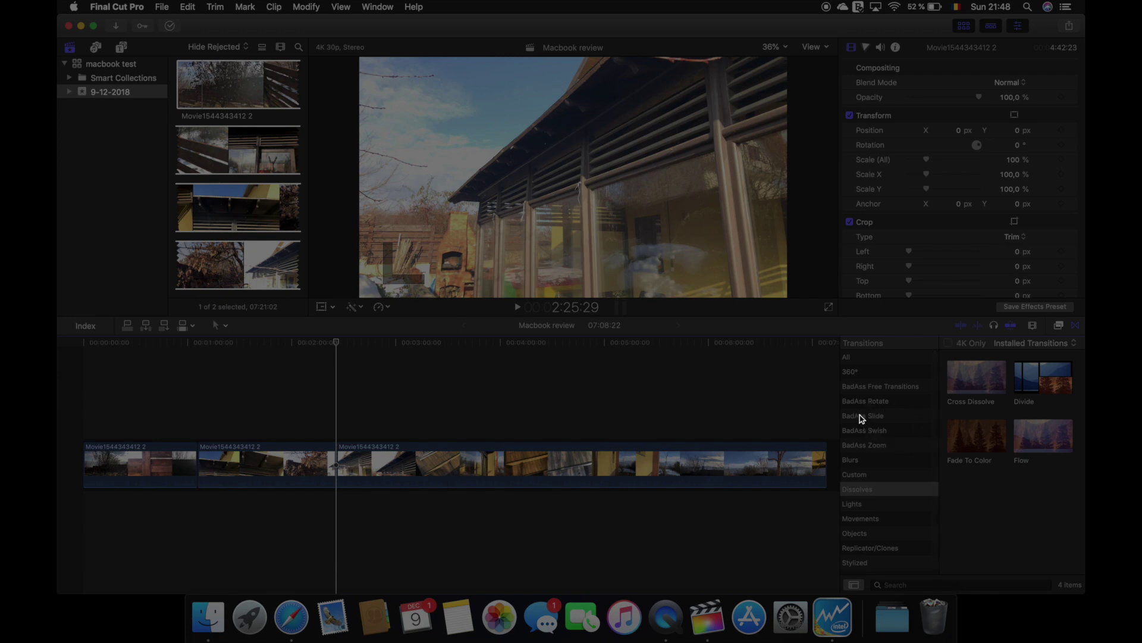
# Add a BadAss Slide Left transition at the 2:25 cut and play it back.
pyautogui.click(873, 416)
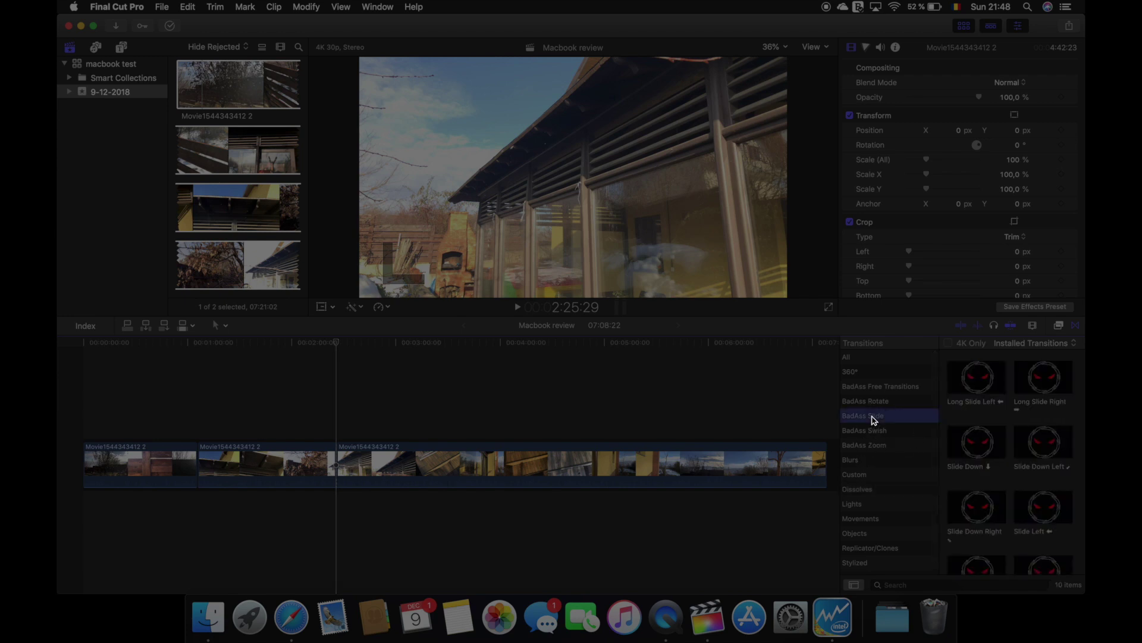
pyautogui.scroll(-3, 969, 475)
pyautogui.moveTo(1047, 438)
pyautogui.mouseDown()
pyautogui.moveTo(724, 474)
pyautogui.moveTo(472, 403)
pyautogui.moveTo(339, 454)
pyautogui.moveTo(336, 467)
pyautogui.mouseUp()
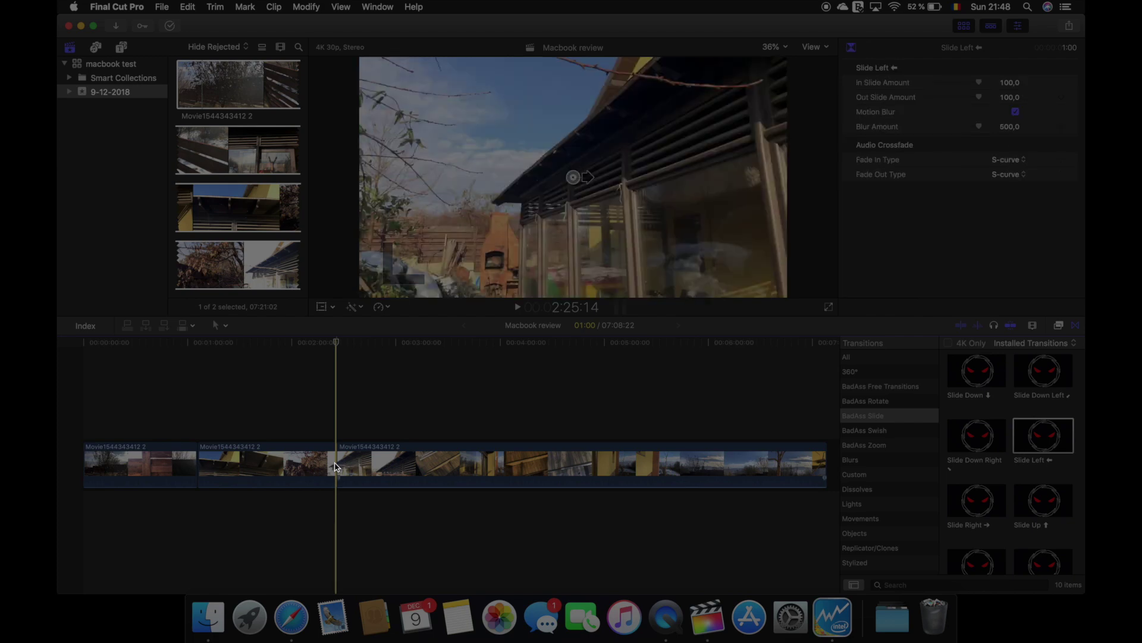
pyautogui.click(324, 349)
pyautogui.press('space')
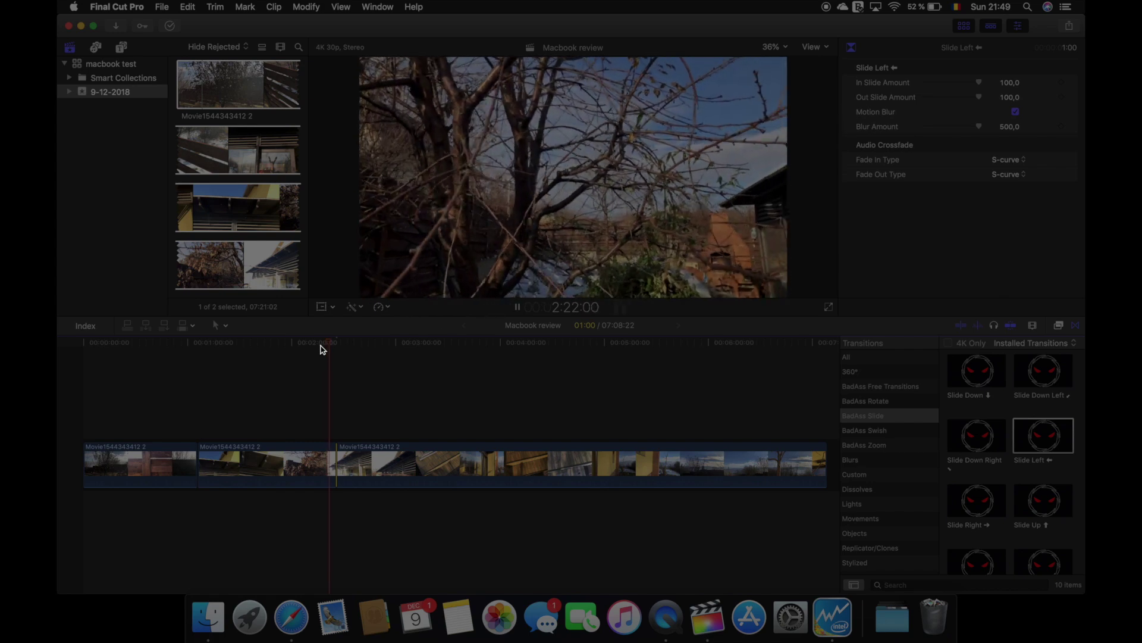
pyautogui.press('super+equal')
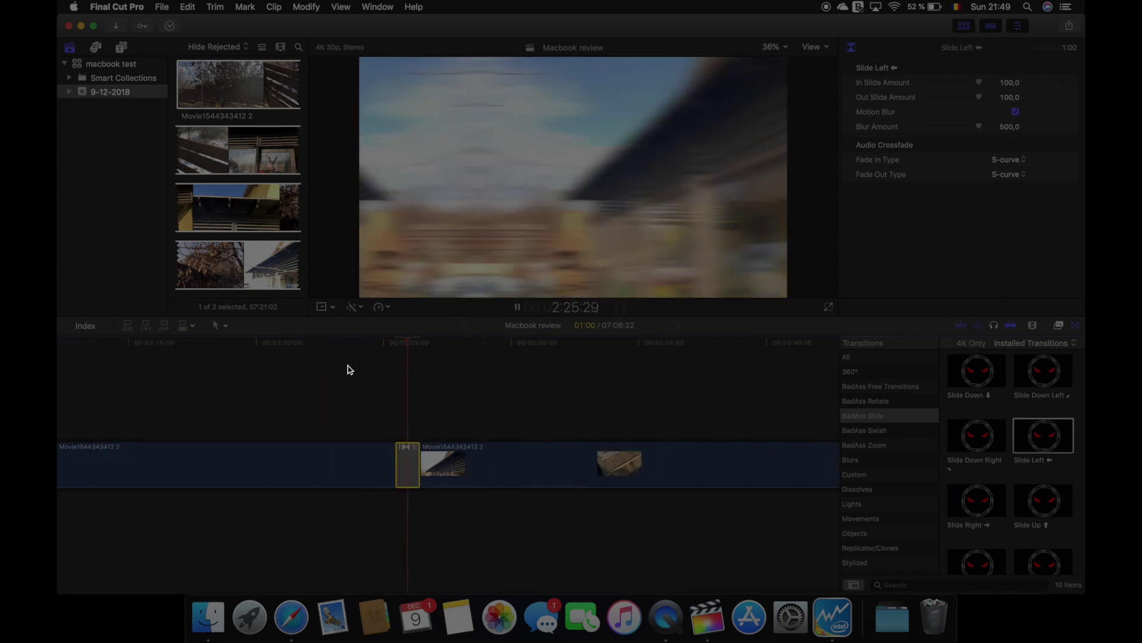
pyautogui.press('space')
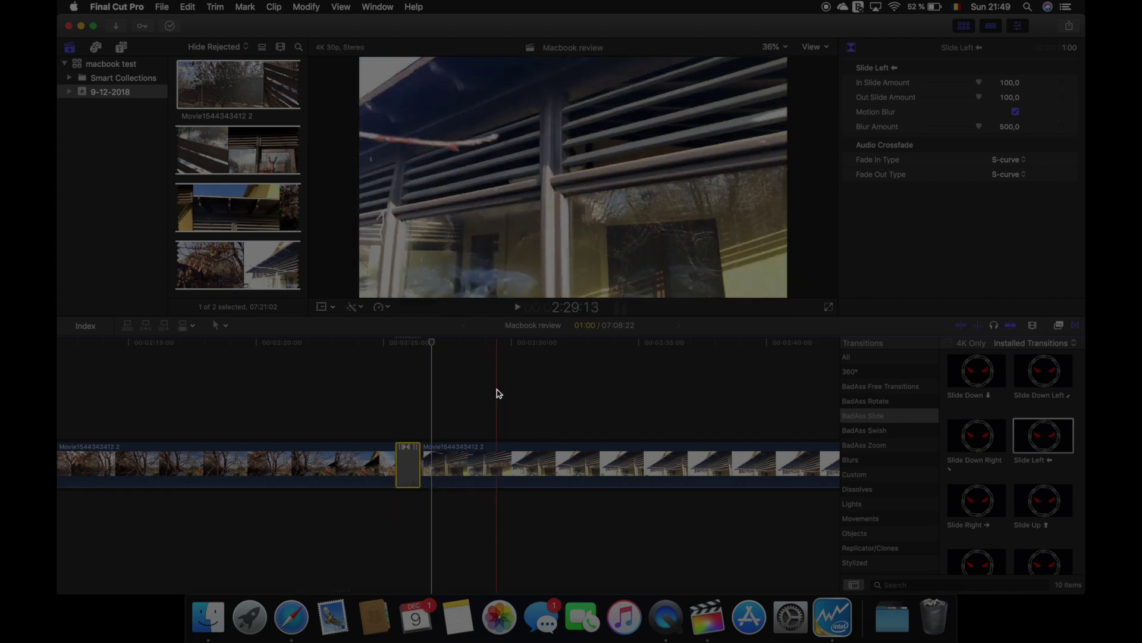
# Split the clip again at 2:57:18.
pyautogui.press('super+minus')
pyautogui.hscroll(5, 579, 375)
pyautogui.click(565, 342)
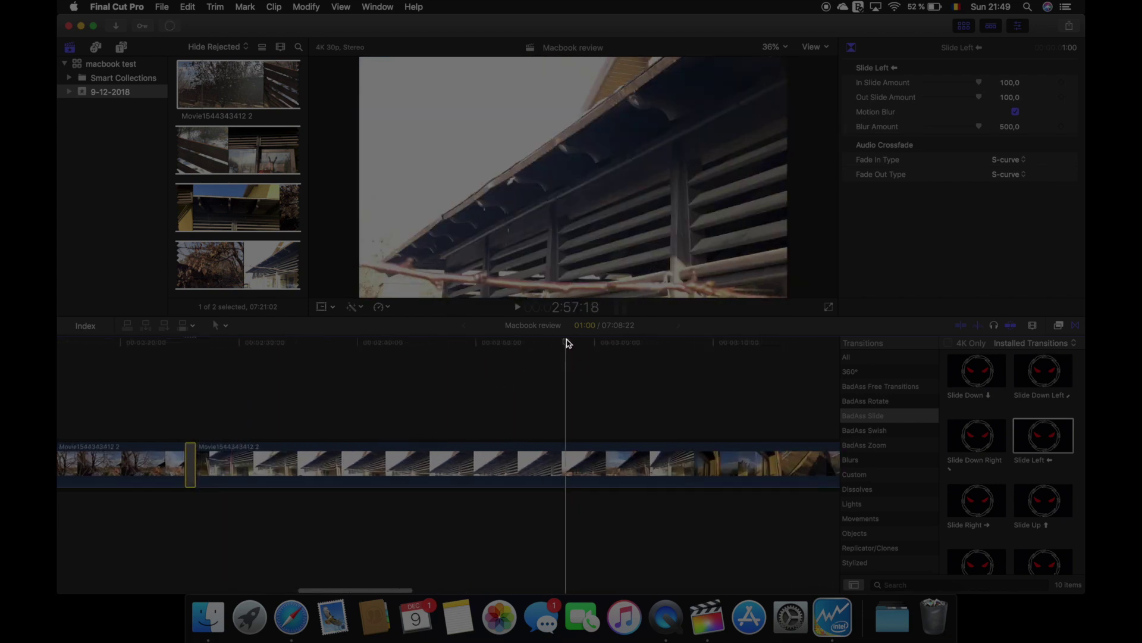
pyautogui.press('super+b')
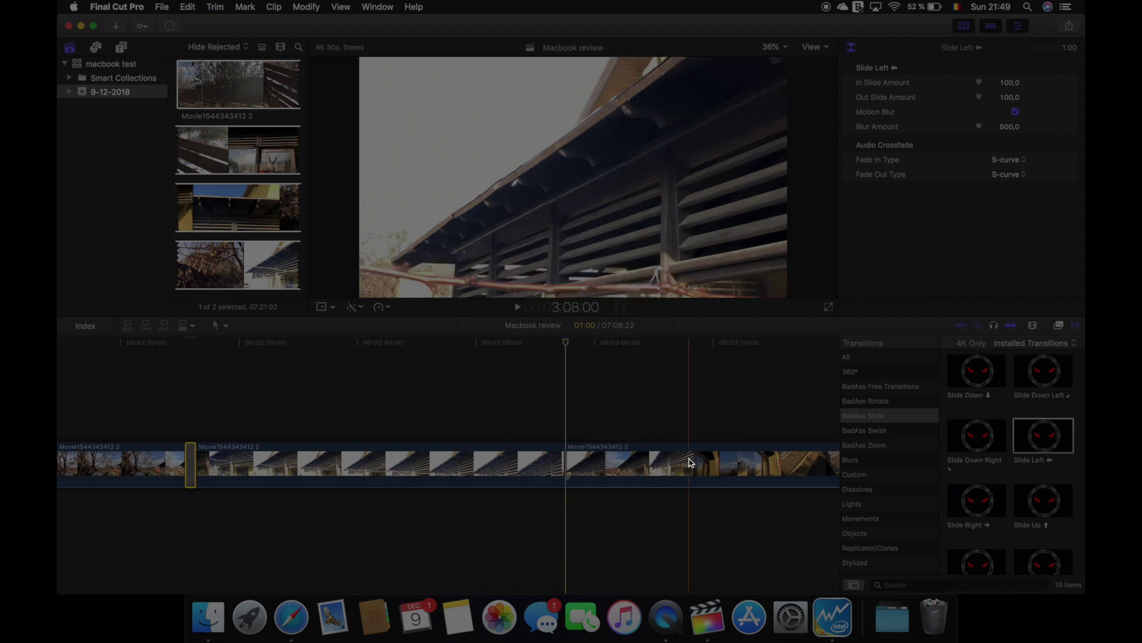
pyautogui.press('super+minus')
pyautogui.press('super+minus')
pyautogui.press('super+minus')
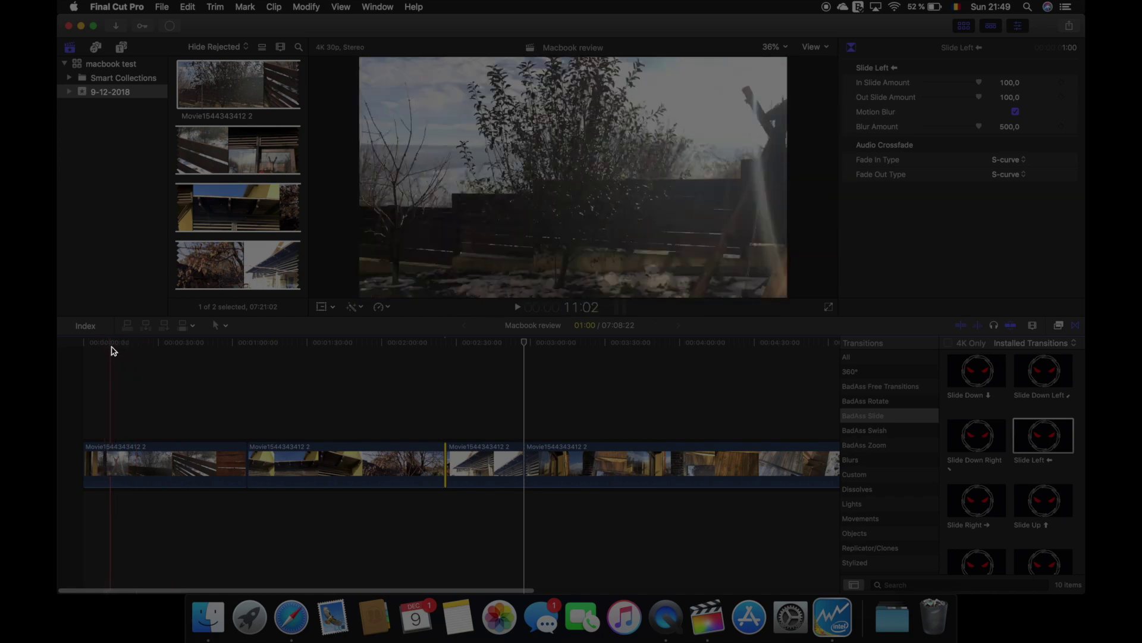
# Trim 11:10 off the first clip's start and add an Adjustment Layer spanning the whole timeline.
pyautogui.click(111, 350)
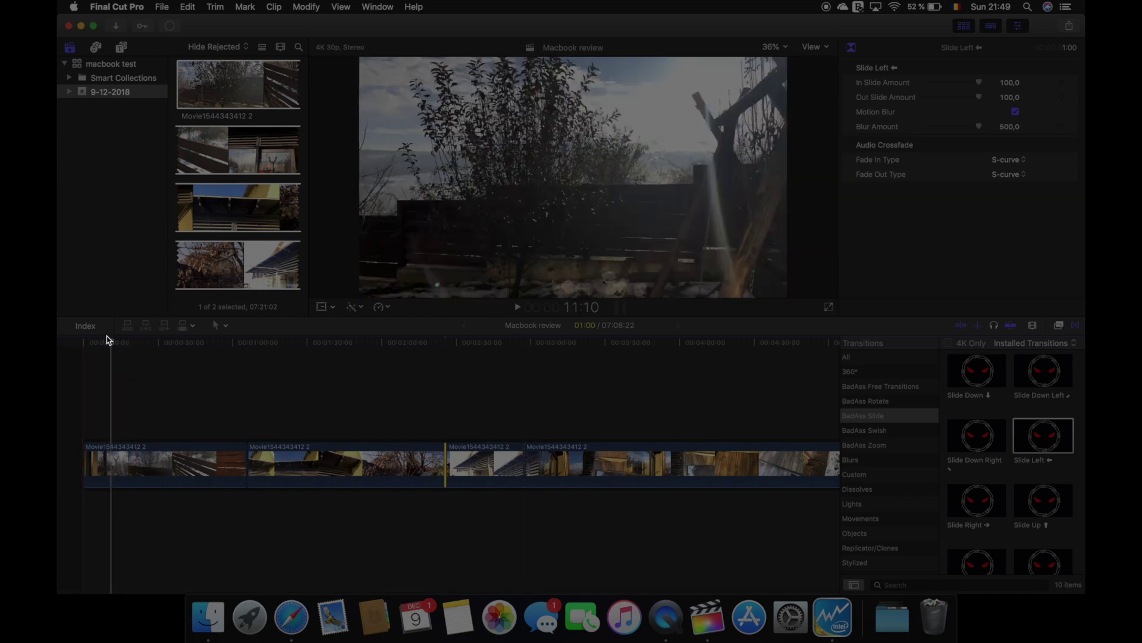
pyautogui.moveTo(85, 465); pyautogui.dragTo(98, 466)
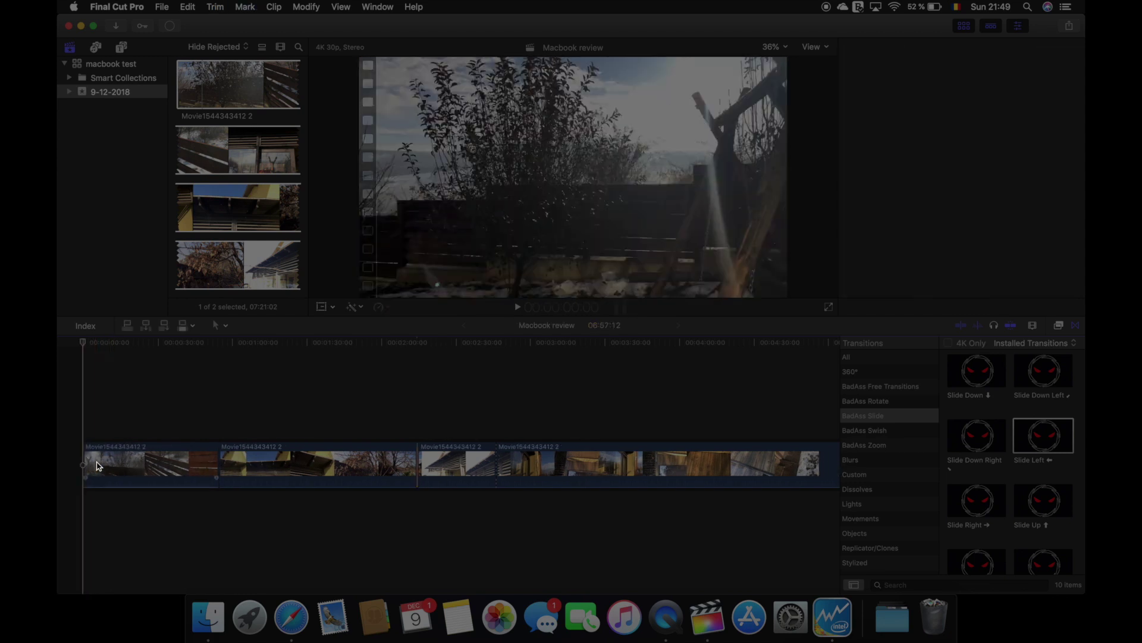
pyautogui.click(121, 49)
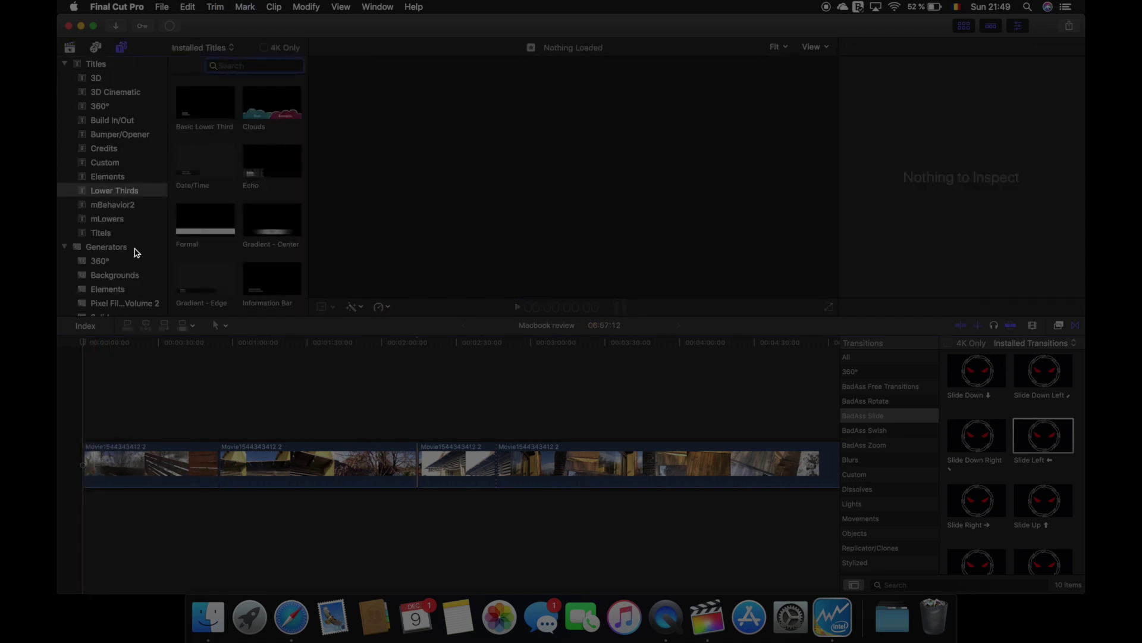
pyautogui.click(101, 232)
pyautogui.moveTo(209, 107); pyautogui.dragTo(94, 432)
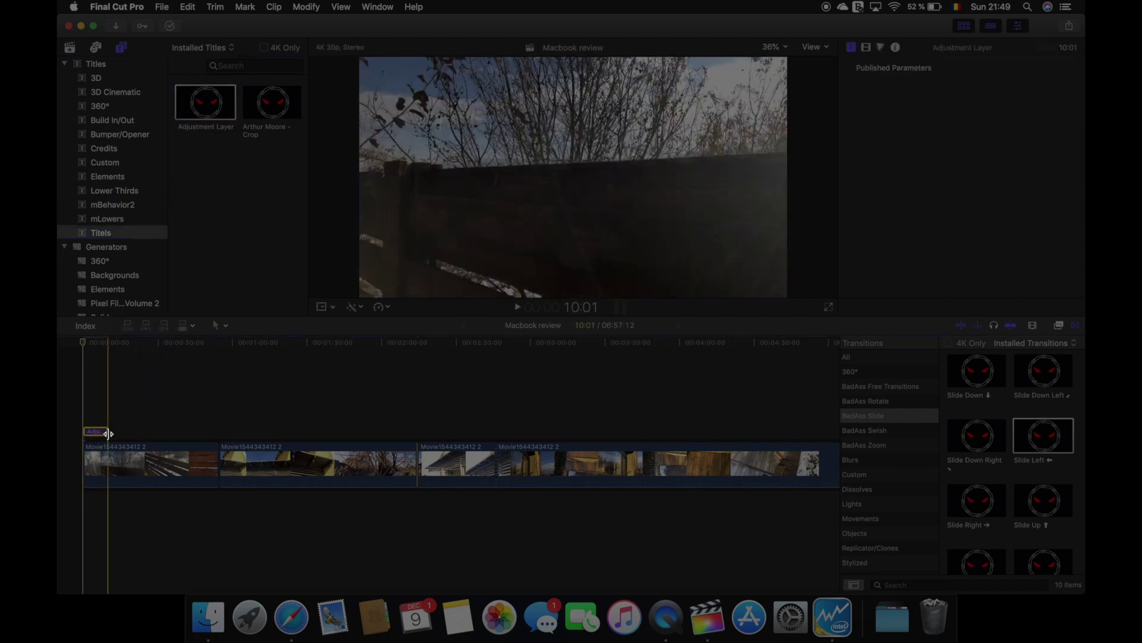
pyautogui.moveTo(332, 412); pyautogui.dragTo(688, 428)
pyautogui.hscroll(-10, 433, 474)
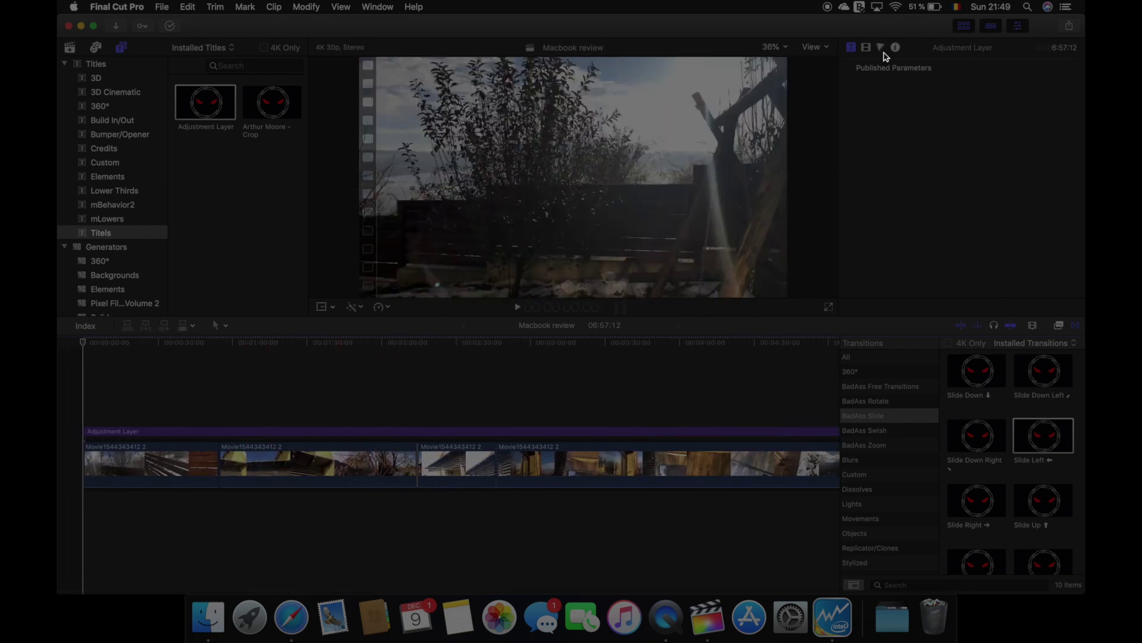
# Apply the Color Board effect to the Adjustment Layer and show its grading controls.
pyautogui.click(1060, 325)
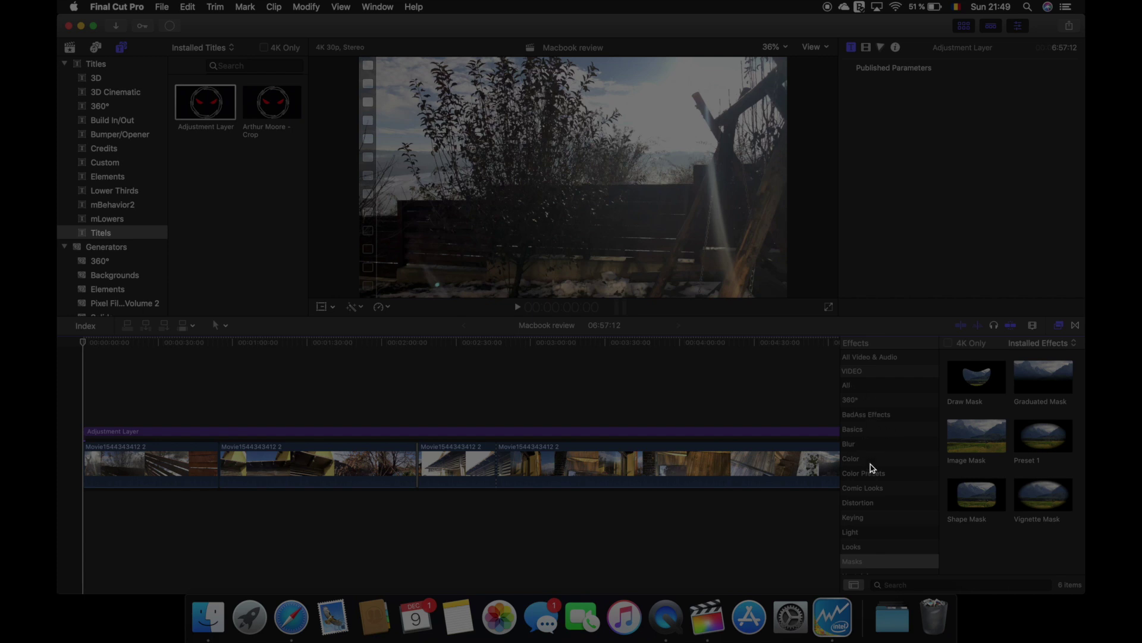
pyautogui.click(868, 459)
pyautogui.moveTo(979, 377); pyautogui.dragTo(716, 431)
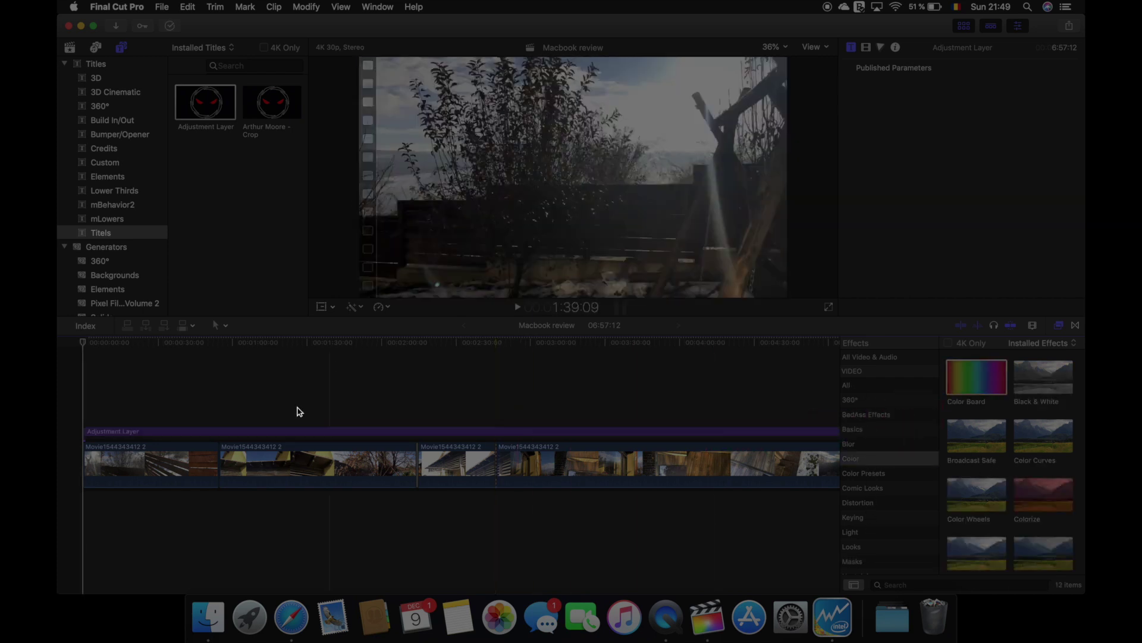
pyautogui.click(219, 348)
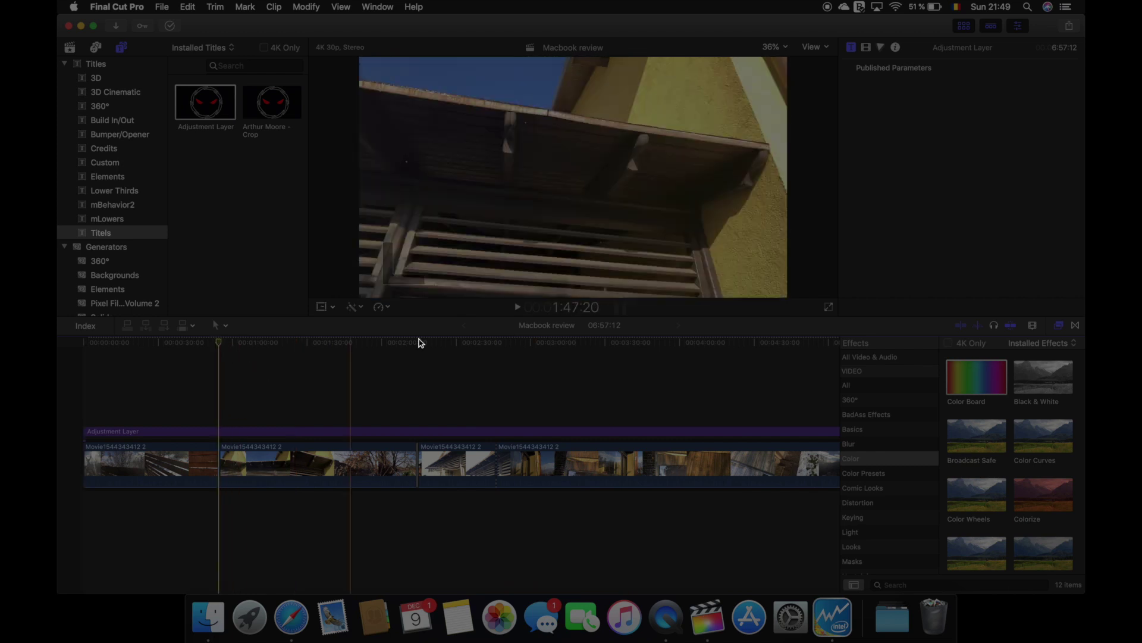
pyautogui.click(866, 47)
pyautogui.click(879, 49)
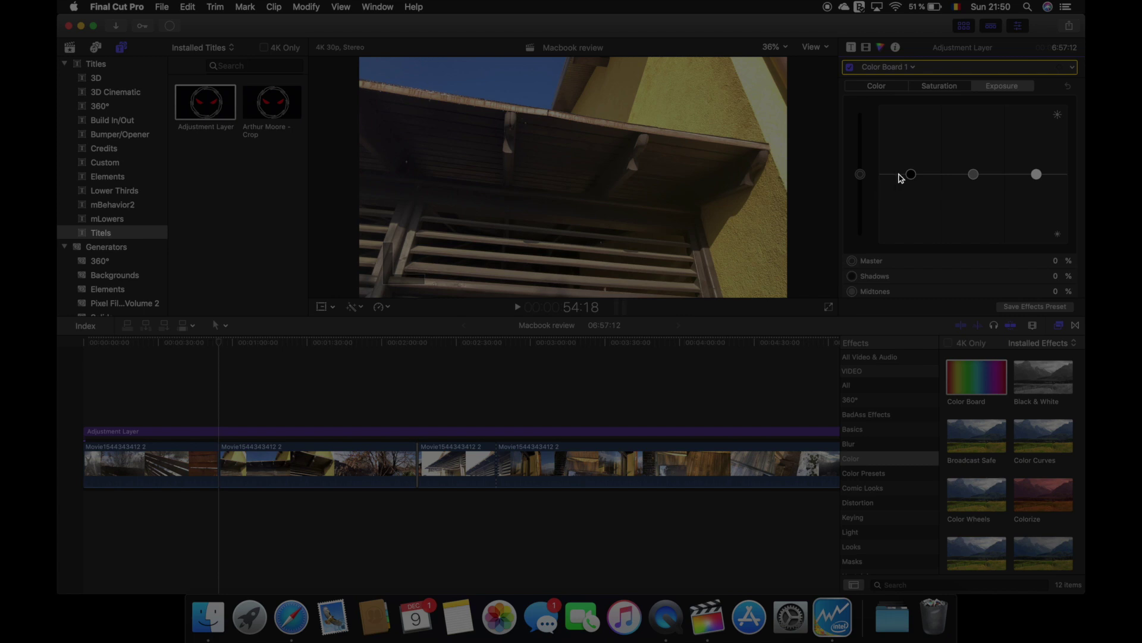
pyautogui.click(801, 431)
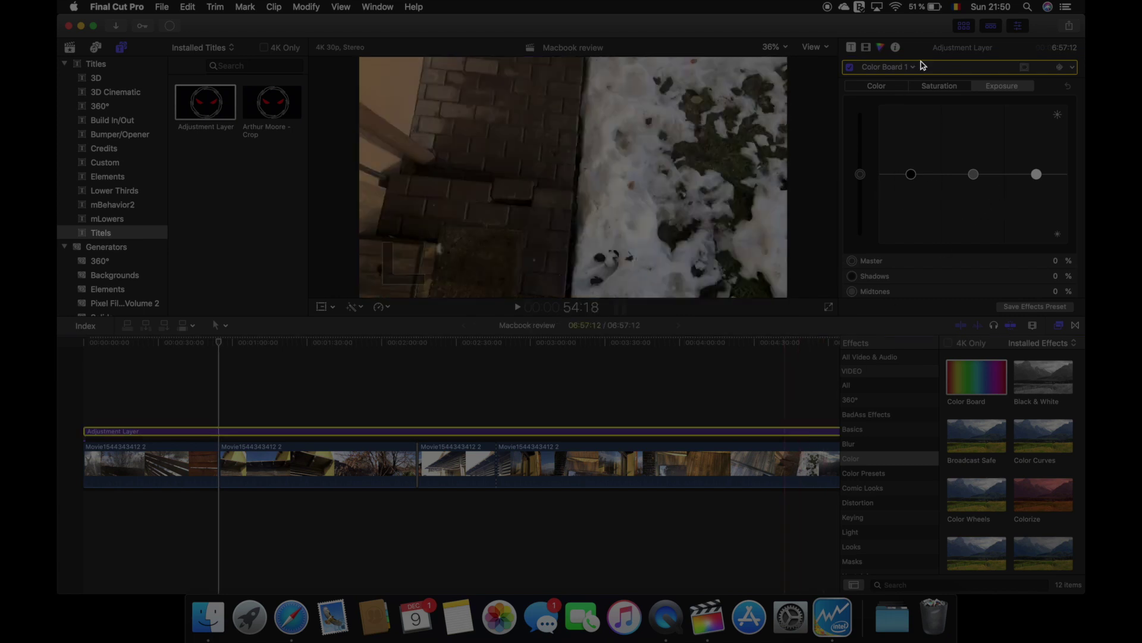
# Brighten midtone exposure, raise saturation, and shift the master colour to 68°, -15%.
pyautogui.moveTo(974, 177); pyautogui.dragTo(977, 167)
pyautogui.click(915, 172)
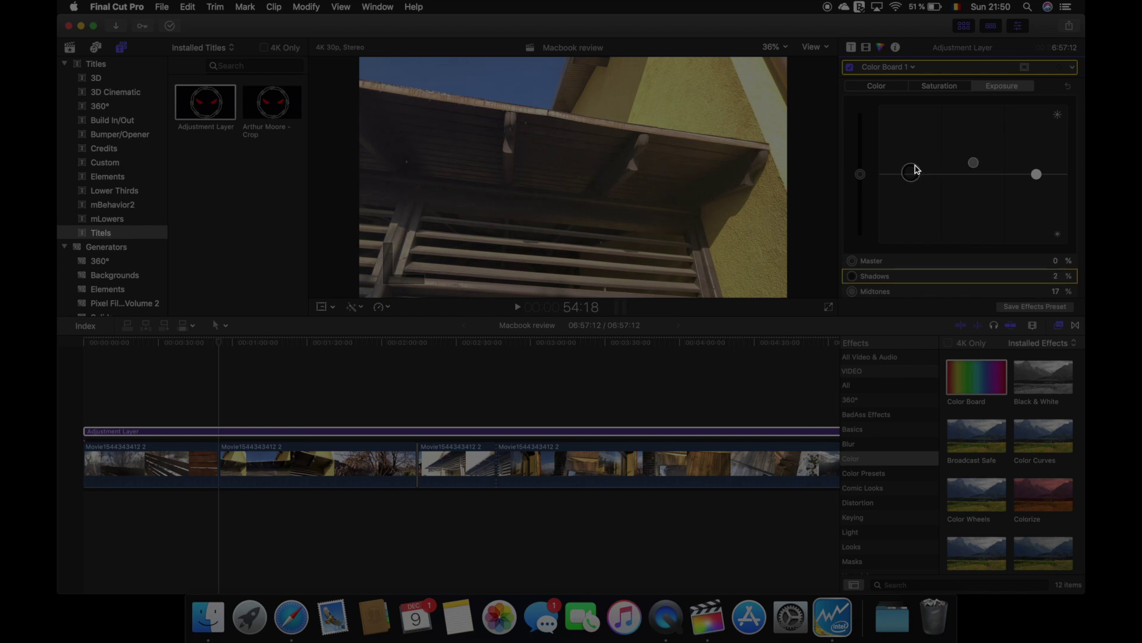
pyautogui.click(938, 88)
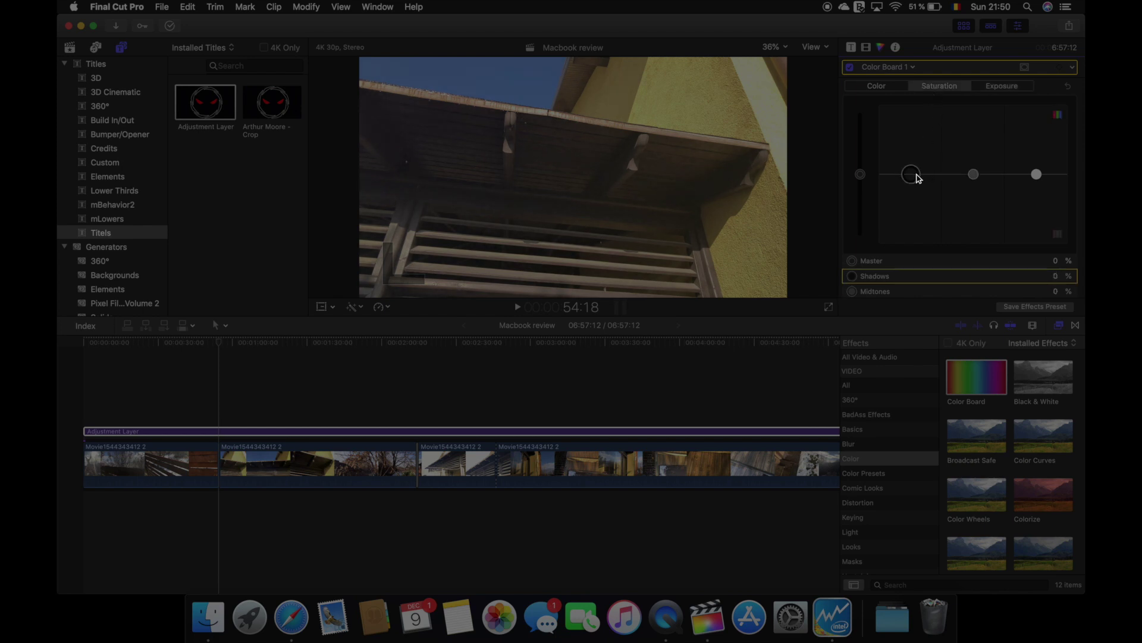
pyautogui.moveTo(973, 174); pyautogui.dragTo(975, 164)
pyautogui.click(860, 174)
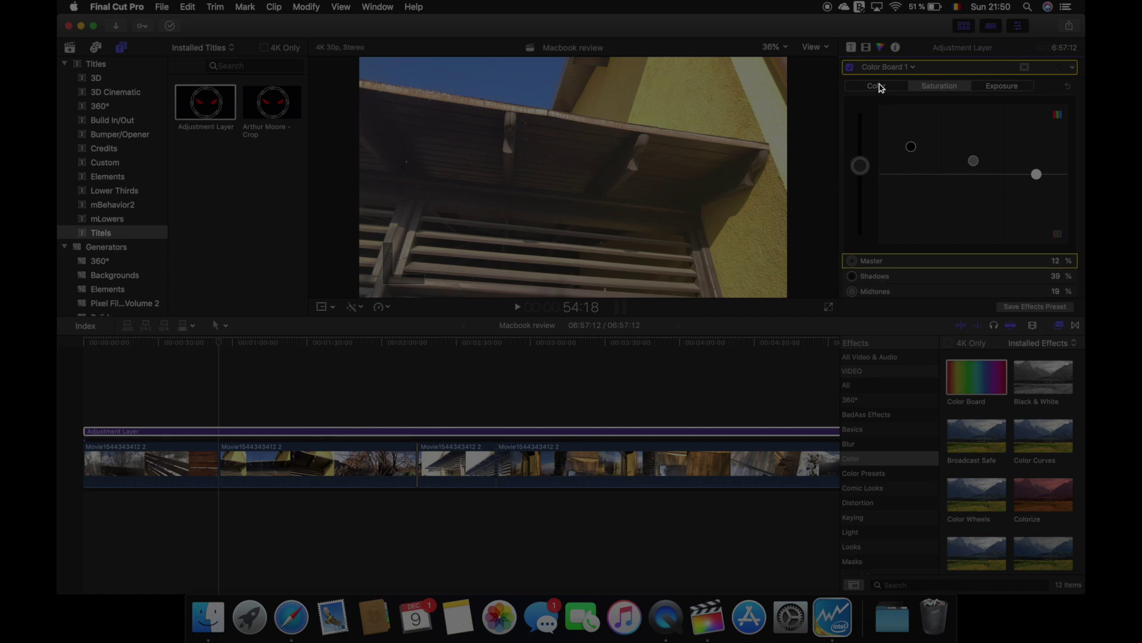
pyautogui.click(881, 88)
pyautogui.moveTo(909, 174); pyautogui.dragTo(890, 178)
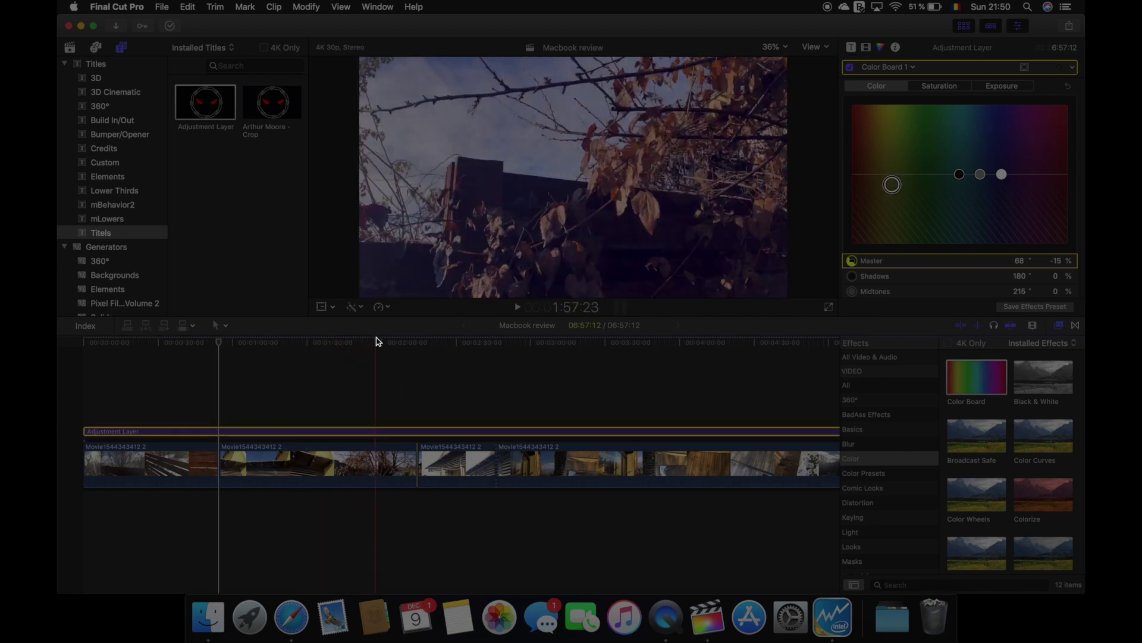
# Play the graded edit from near the start, then browse the File and Edit menus.
pyautogui.click(125, 342)
pyautogui.press('space')
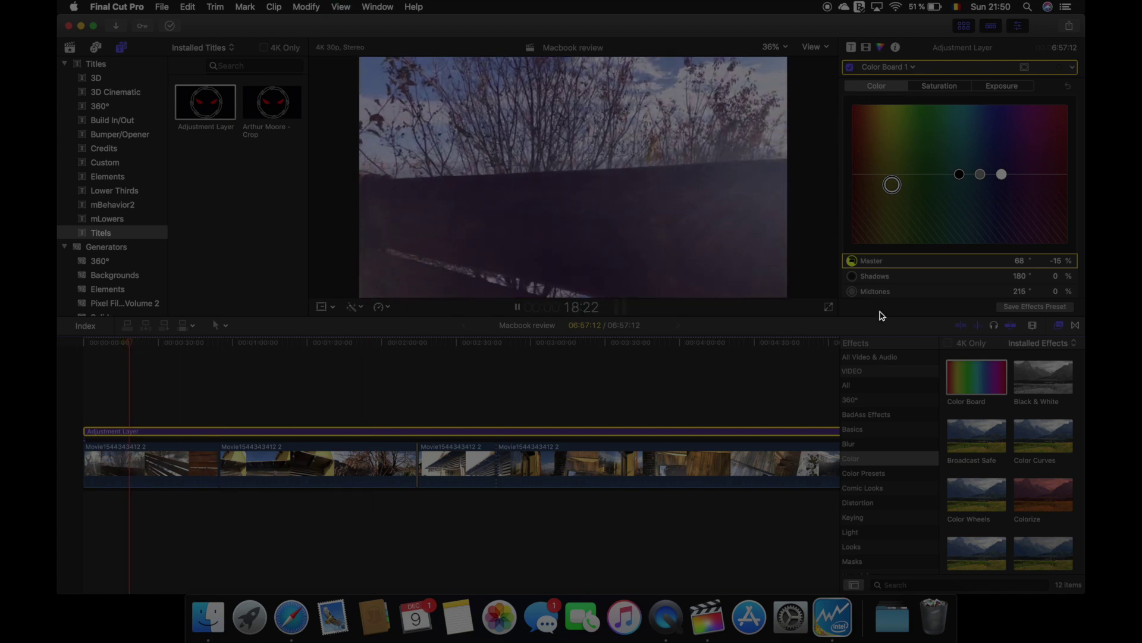
pyautogui.press('space')
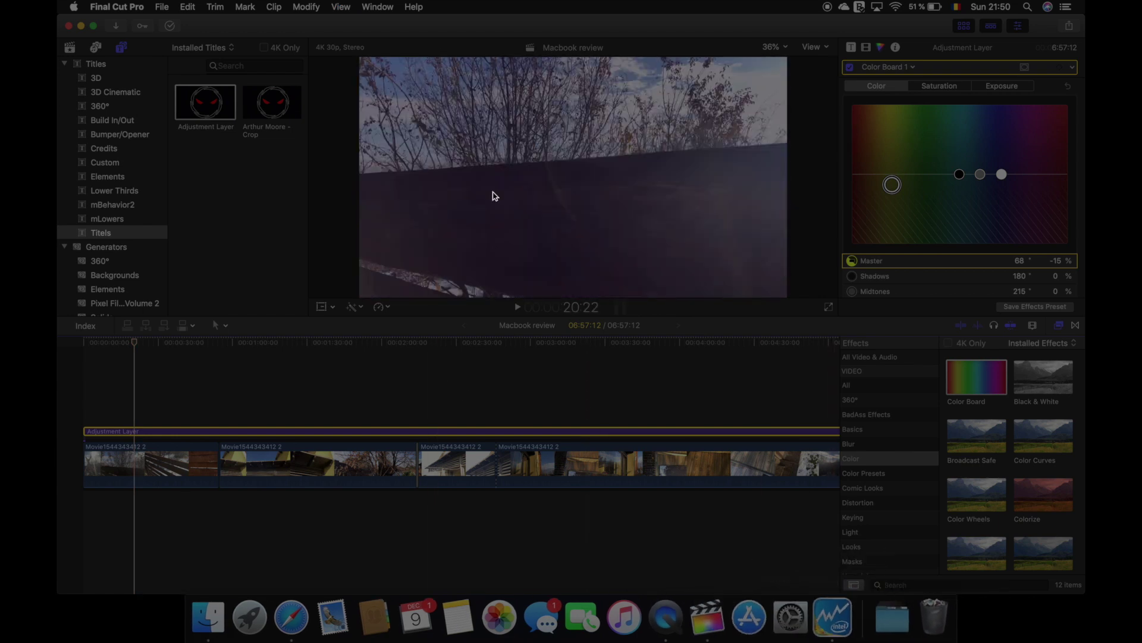
pyautogui.click(163, 7)
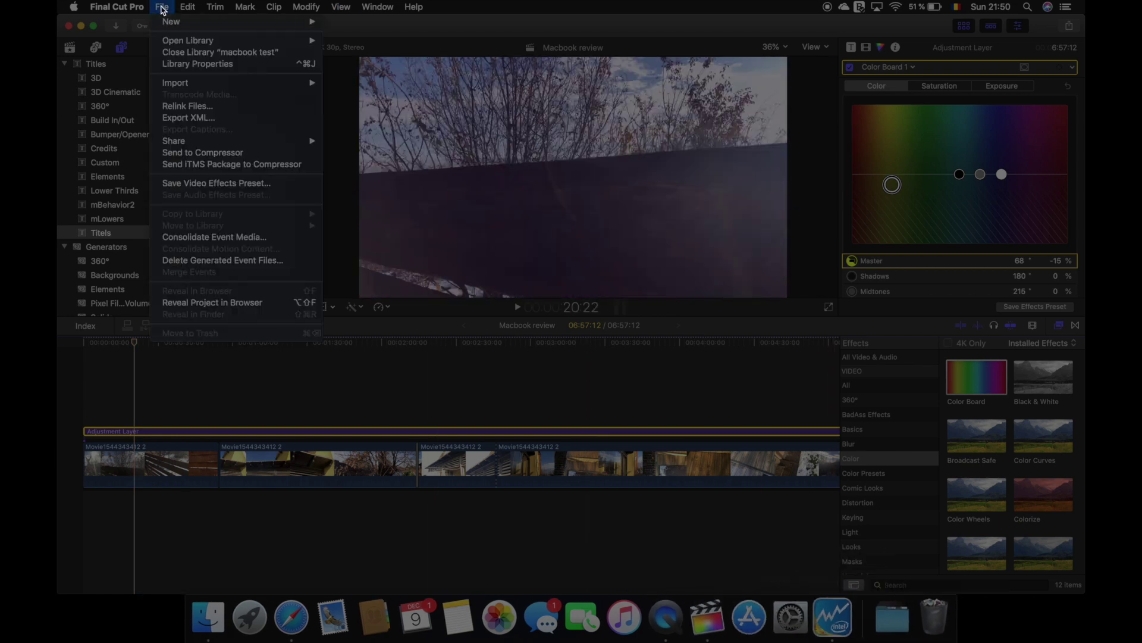
pyautogui.moveTo(200, 7)
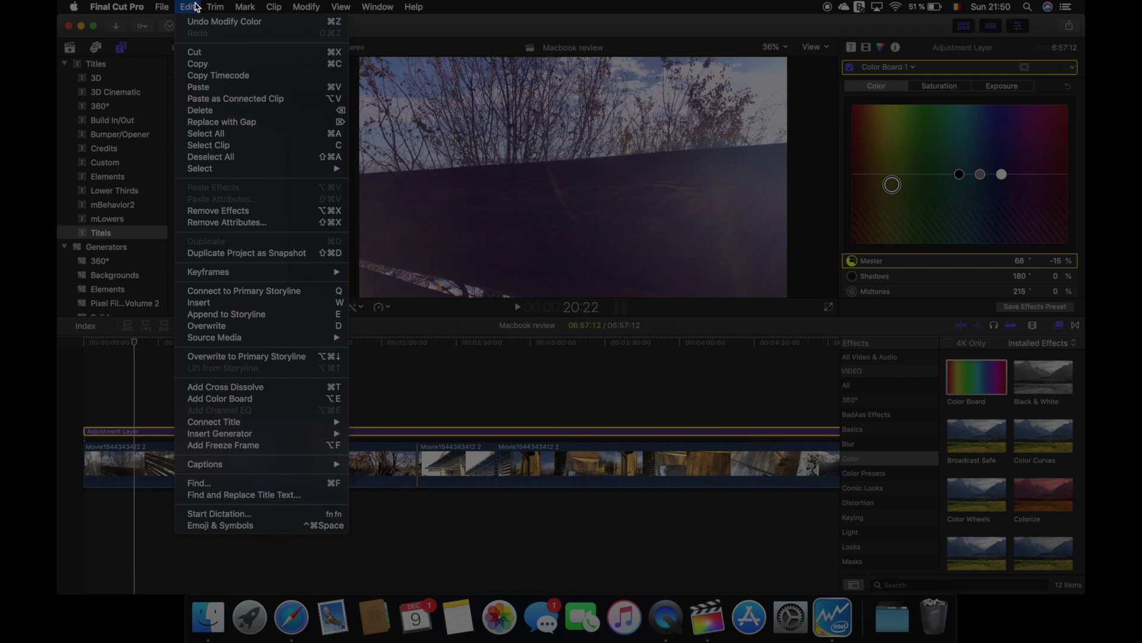
# Check system load in Intel Power Gadget, then return to Final Cut Pro.
pyautogui.click(471, 6)
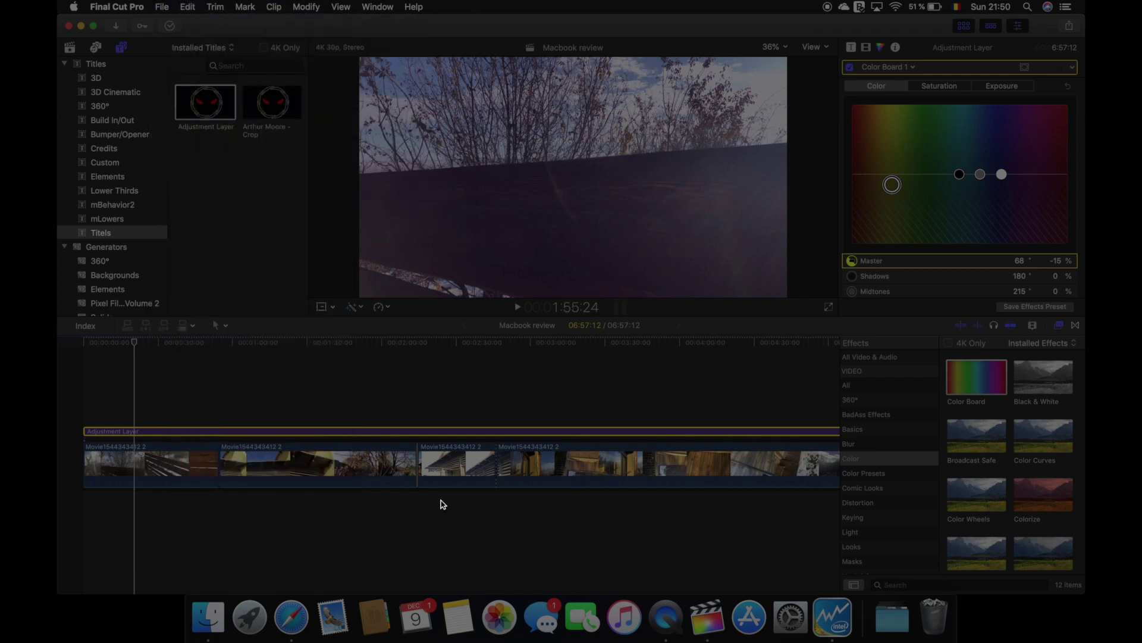
pyautogui.click(836, 619)
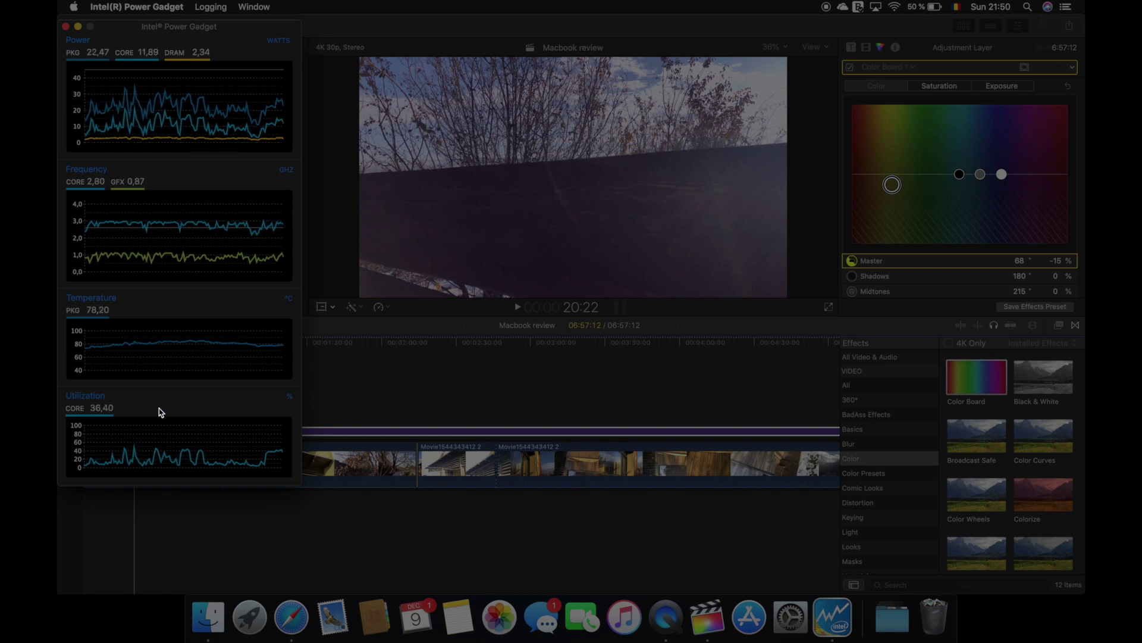
pyautogui.click(369, 24)
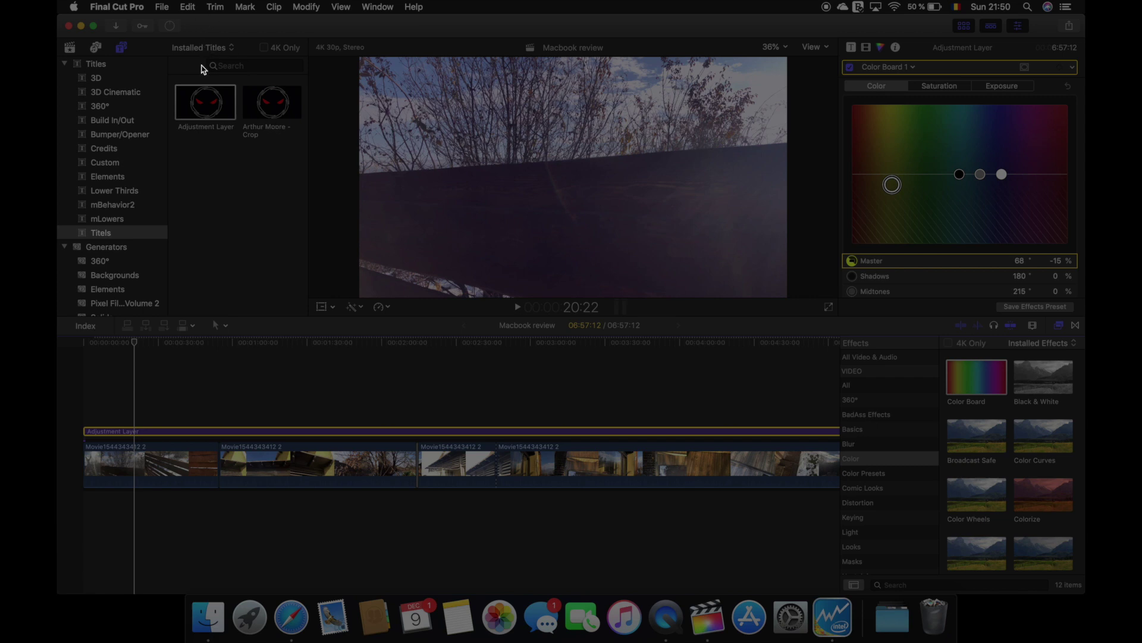
# Pause background rendering at 1% and close the Background Tasks window.
pyautogui.click(170, 27)
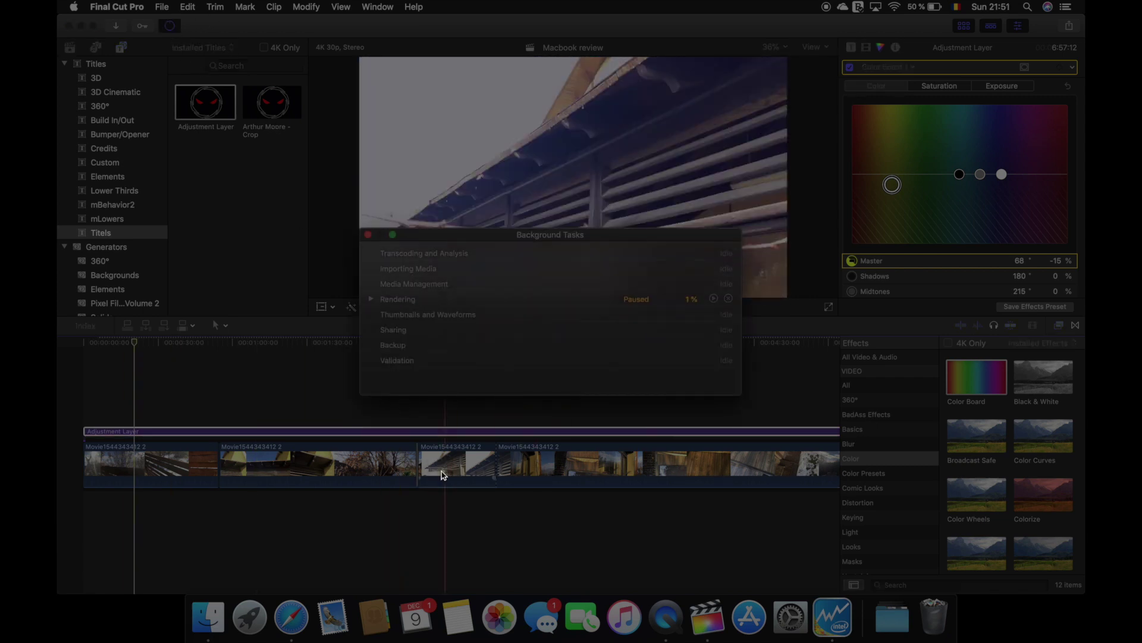
pyautogui.click(372, 300)
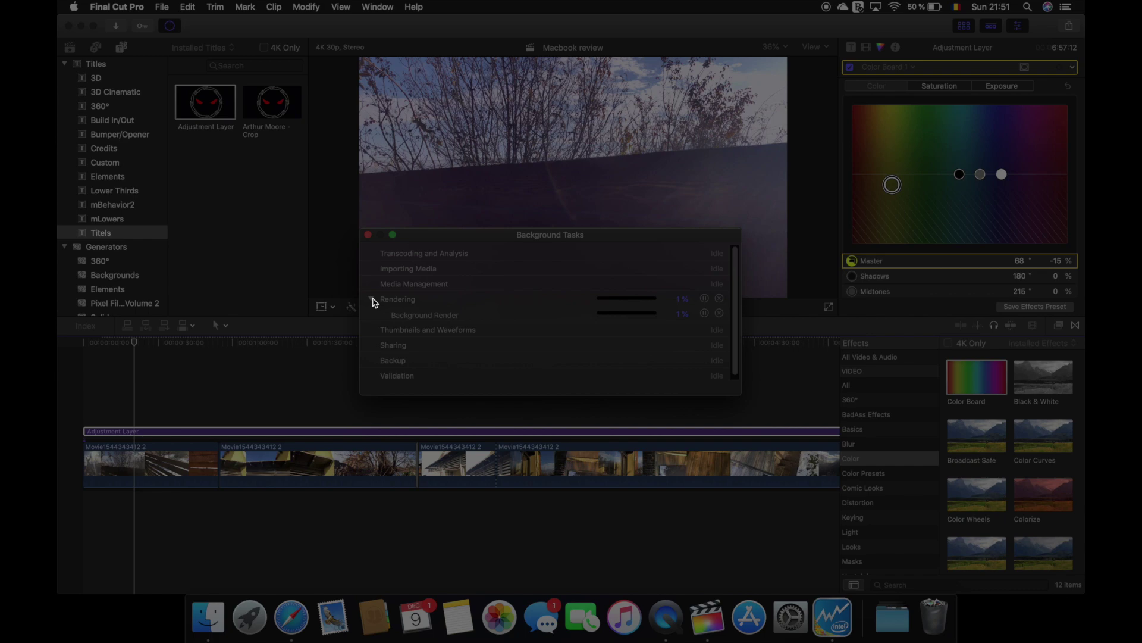
pyautogui.click(385, 528)
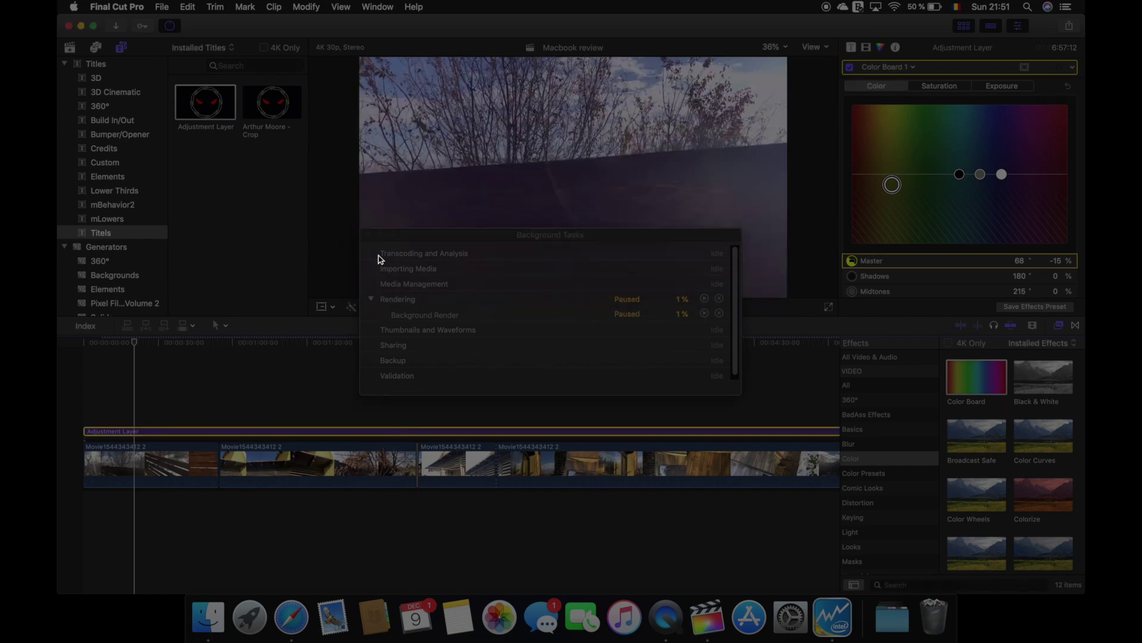
pyautogui.click(368, 235)
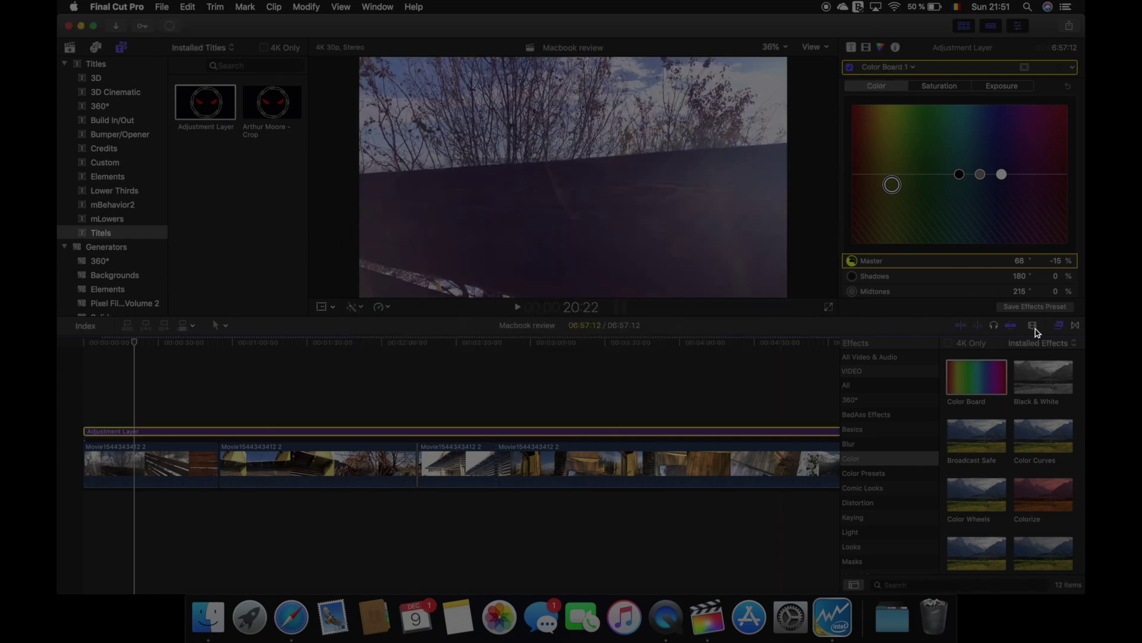
# Apply the Sewer colour preset from Color Presets to the second timeline clip.
pyautogui.scroll(-2, 868, 521)
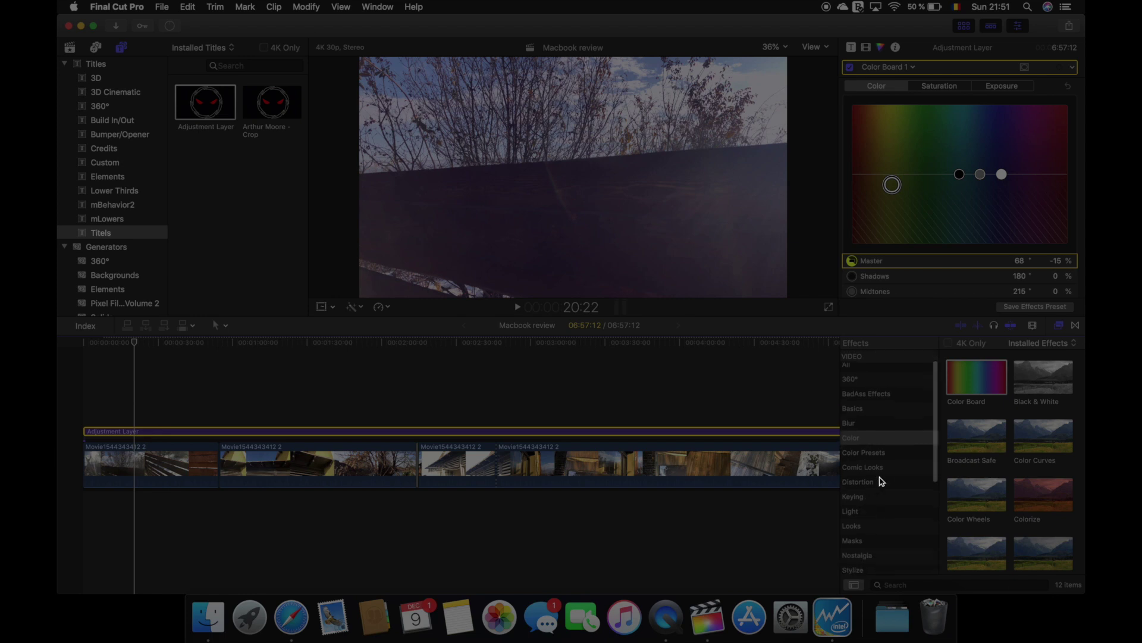
pyautogui.click(872, 453)
pyautogui.scroll(-10, 1034, 500)
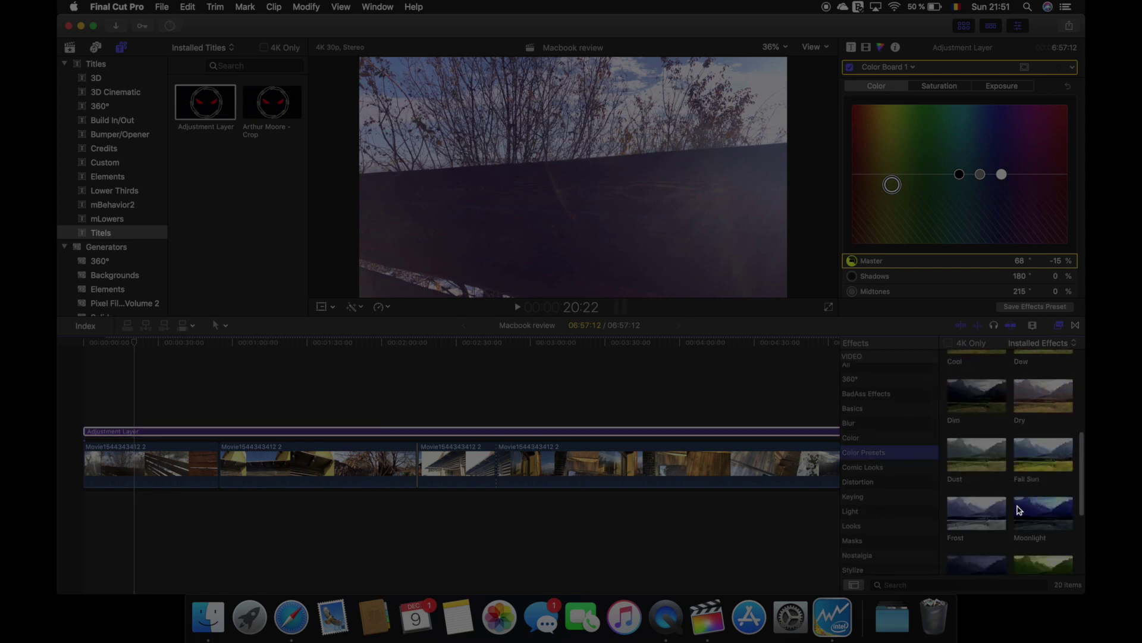
pyautogui.moveTo(1049, 501); pyautogui.dragTo(306, 476)
# Play the timeline from the recoloured clip to preview the green tint, then stop.
pyautogui.click(217, 349)
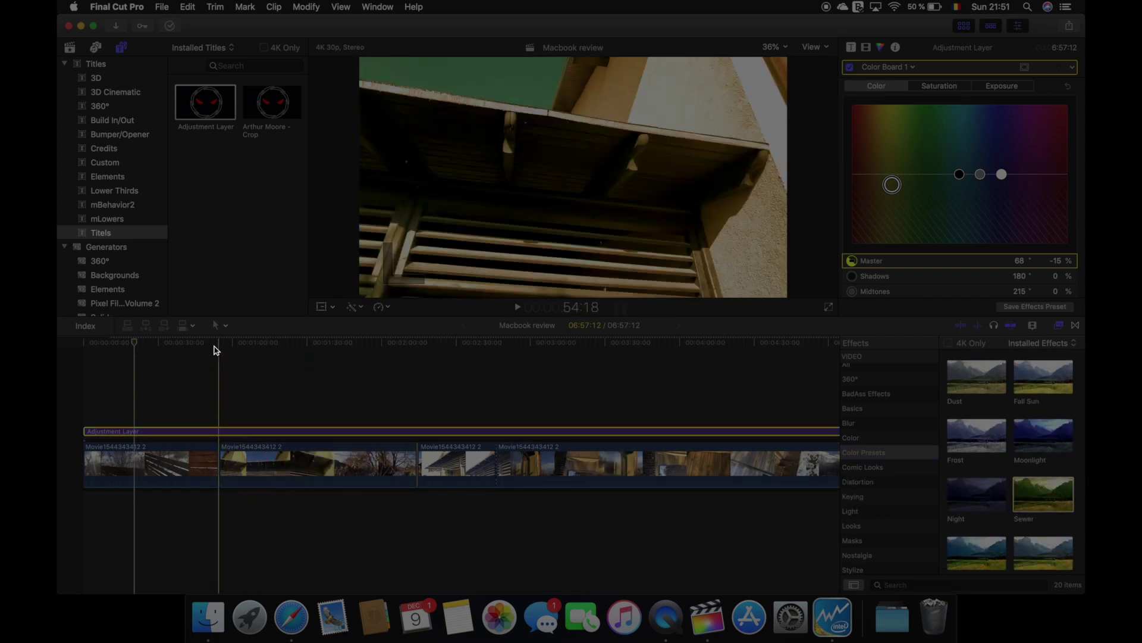
pyautogui.press('space')
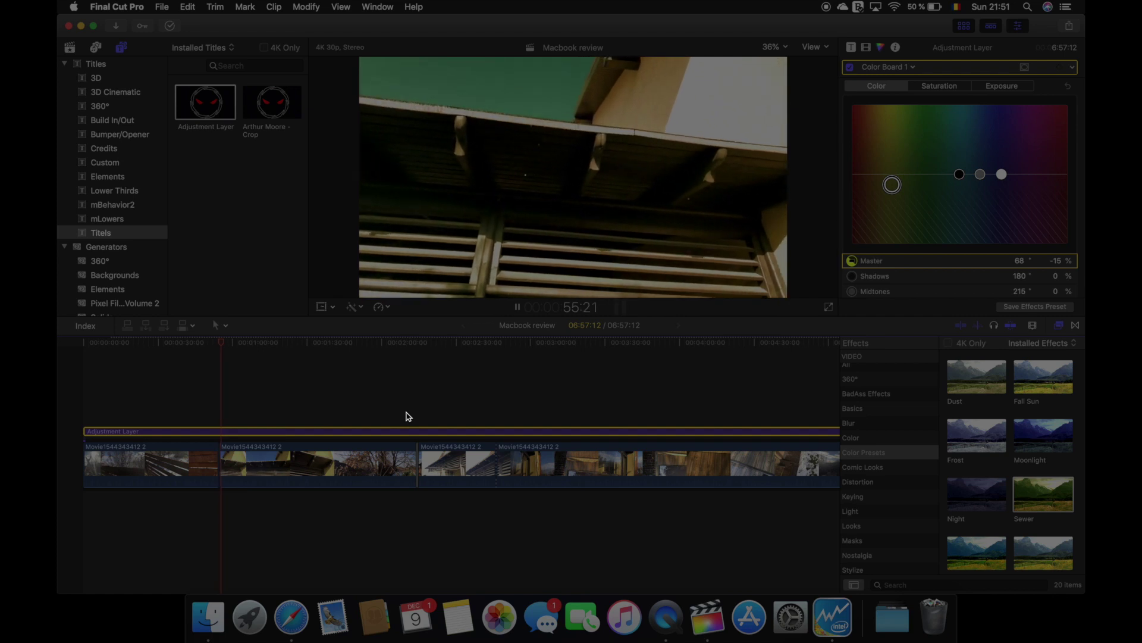
pyautogui.scroll(-3, 1000, 503)
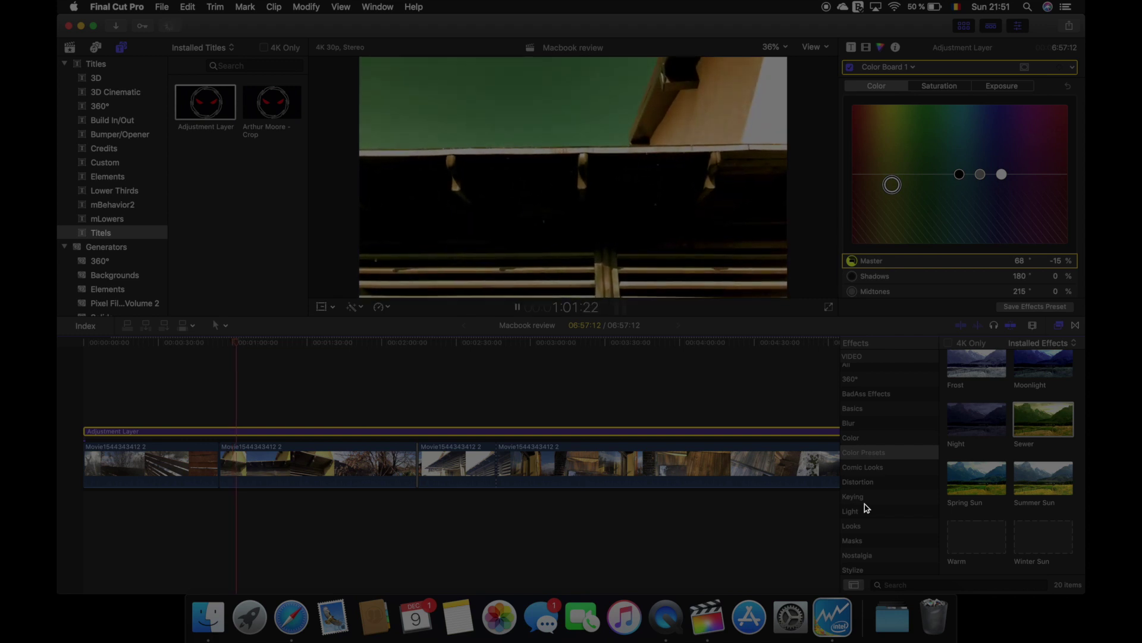
pyautogui.press('space')
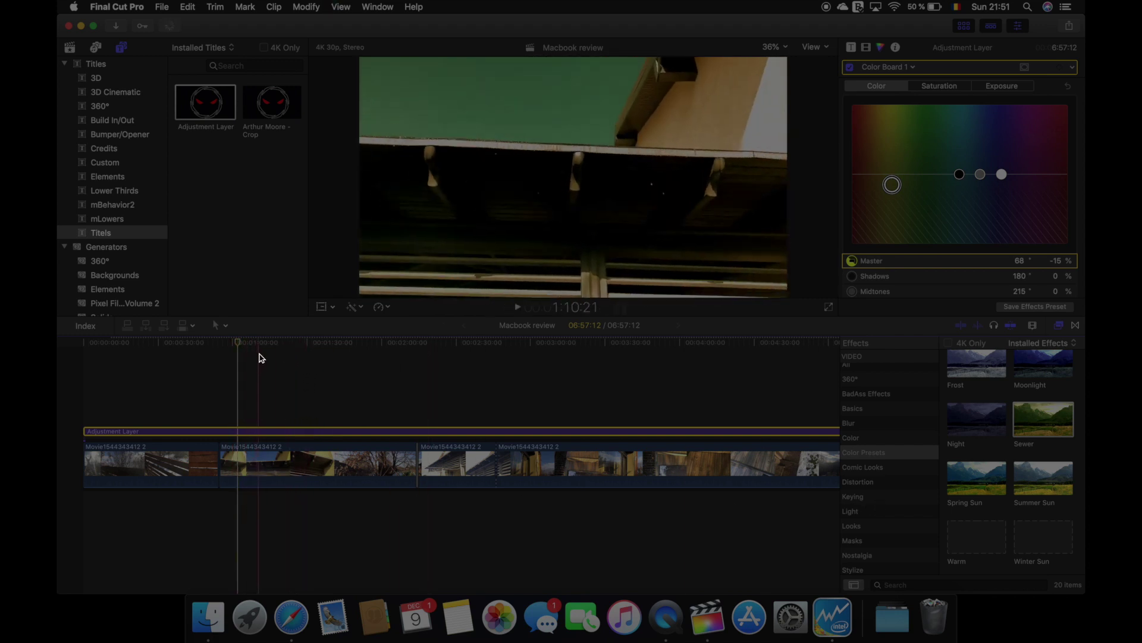
# Blade the second clip at two points to isolate a short middle piece.
pyautogui.click(257, 357)
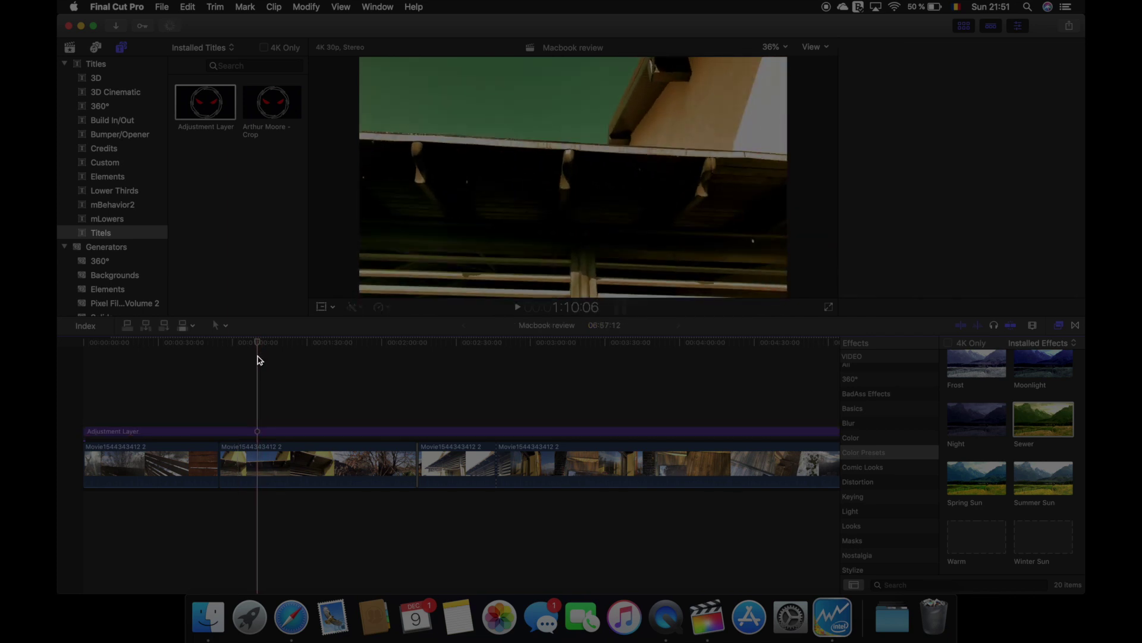
pyautogui.press('super+b')
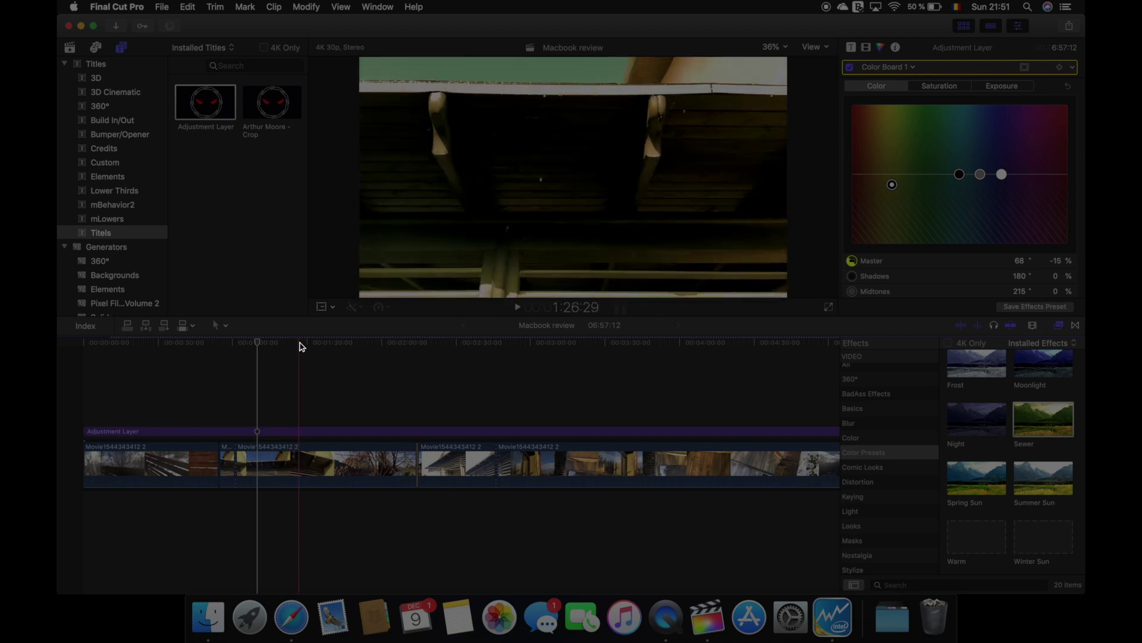
pyautogui.click(302, 345)
pyautogui.click(310, 344)
pyautogui.press('super+b')
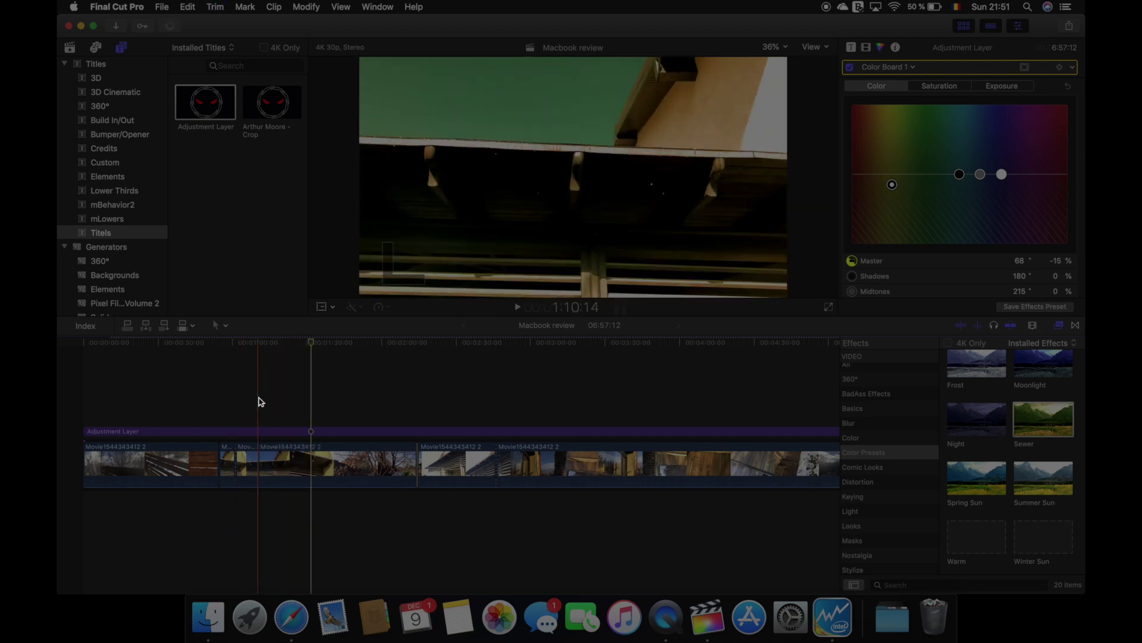
# Retime the short middle piece to Slow 25% and play back the slowed section.
pyautogui.click(276, 476)
pyautogui.click(246, 470)
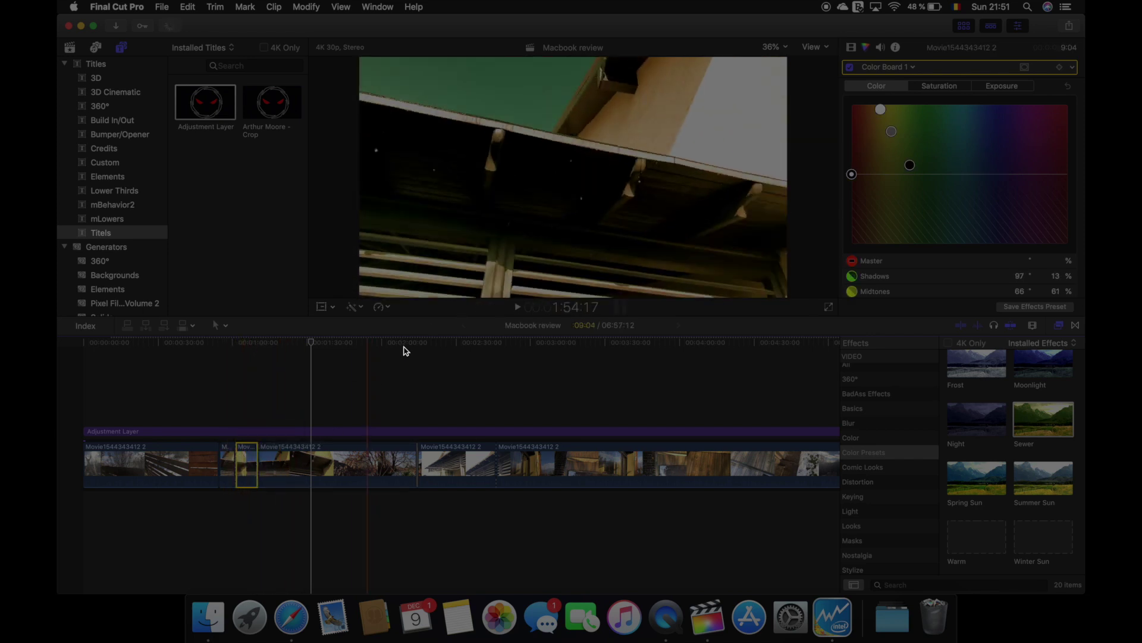
pyautogui.click(380, 307)
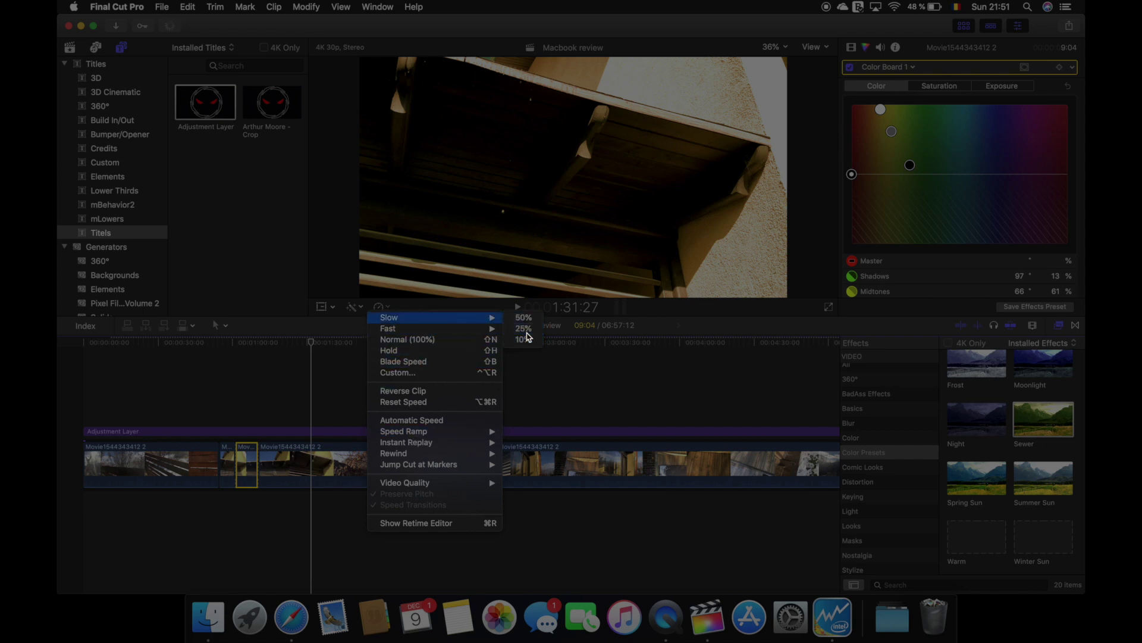
pyautogui.click(526, 336)
pyautogui.click(214, 342)
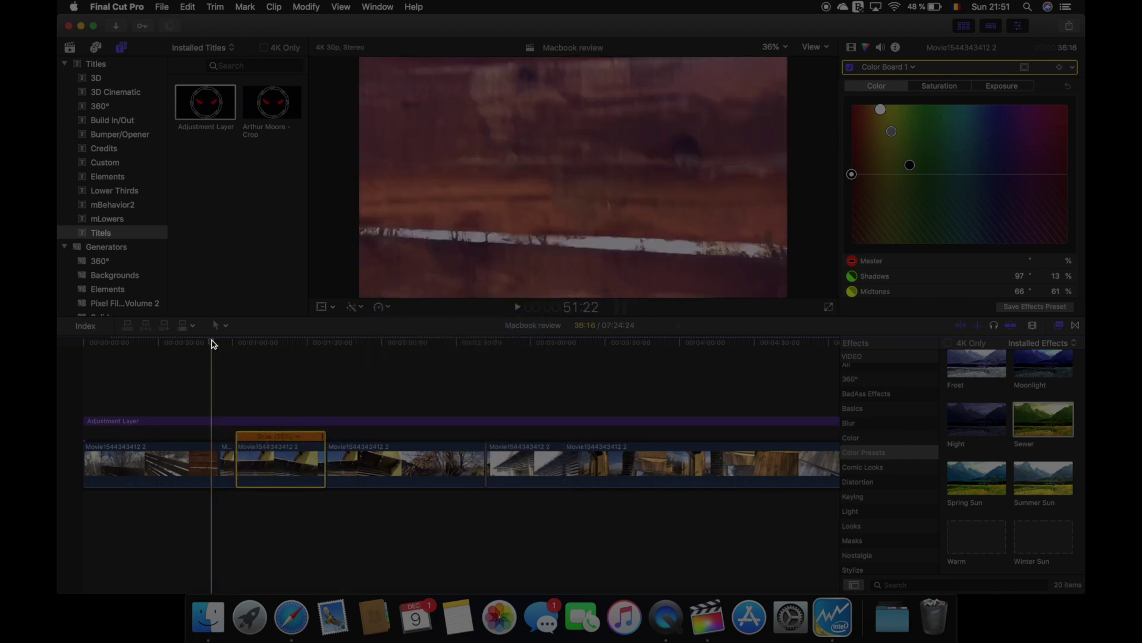
pyautogui.press('space')
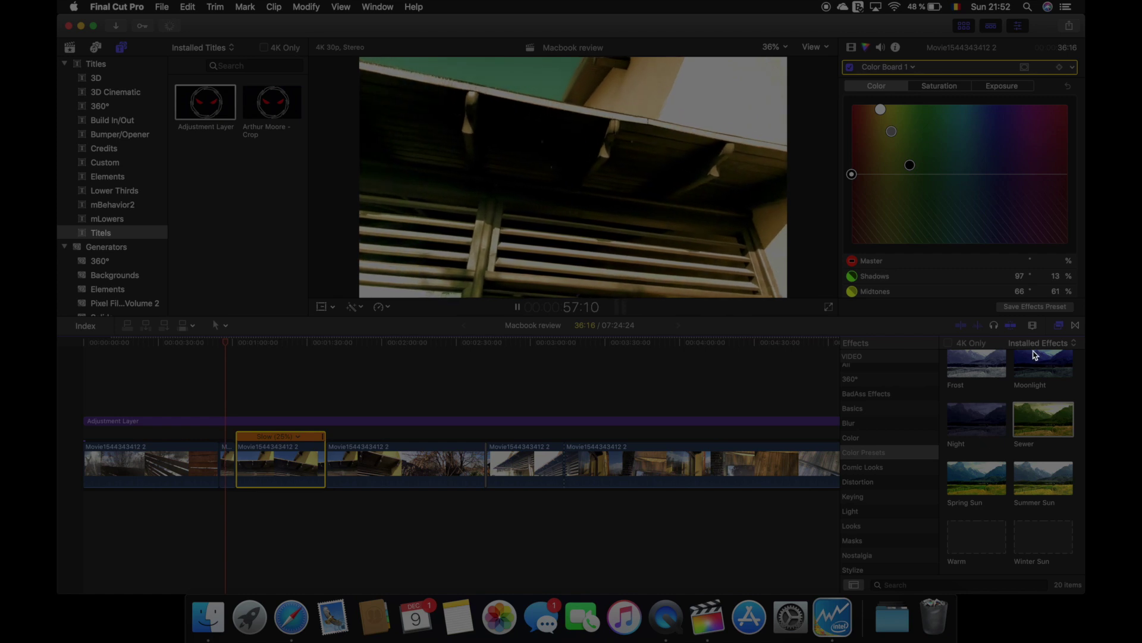
# Drag the BadAss Slide 'Slide Up' transition onto an edit point beside the slowed clip.
pyautogui.click(1075, 325)
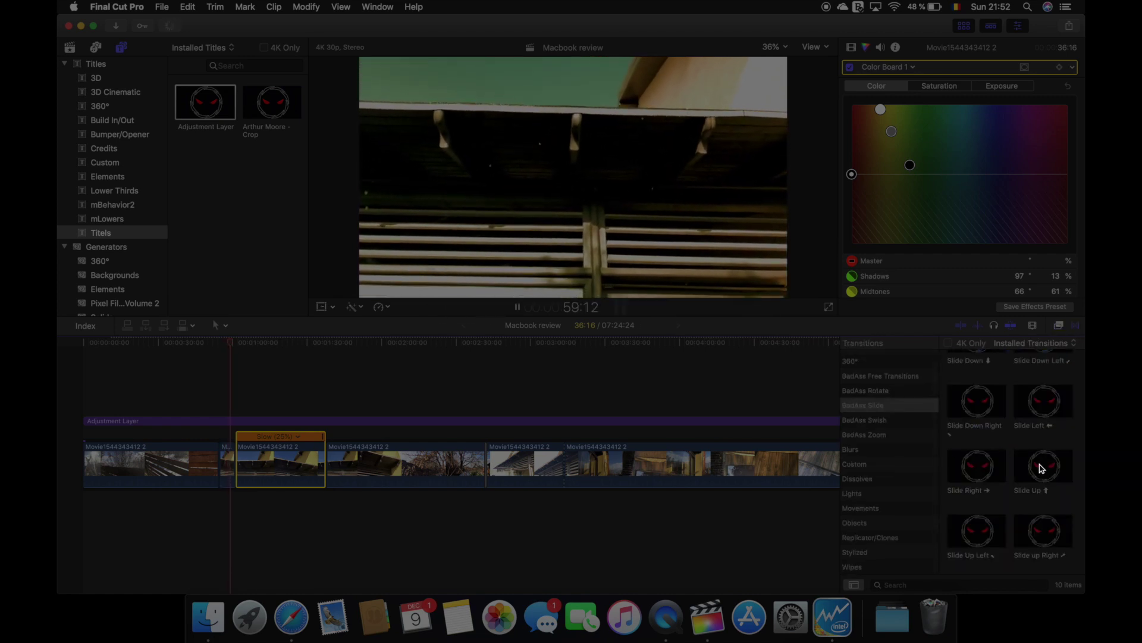
pyautogui.moveTo(1042, 468); pyautogui.dragTo(240, 465)
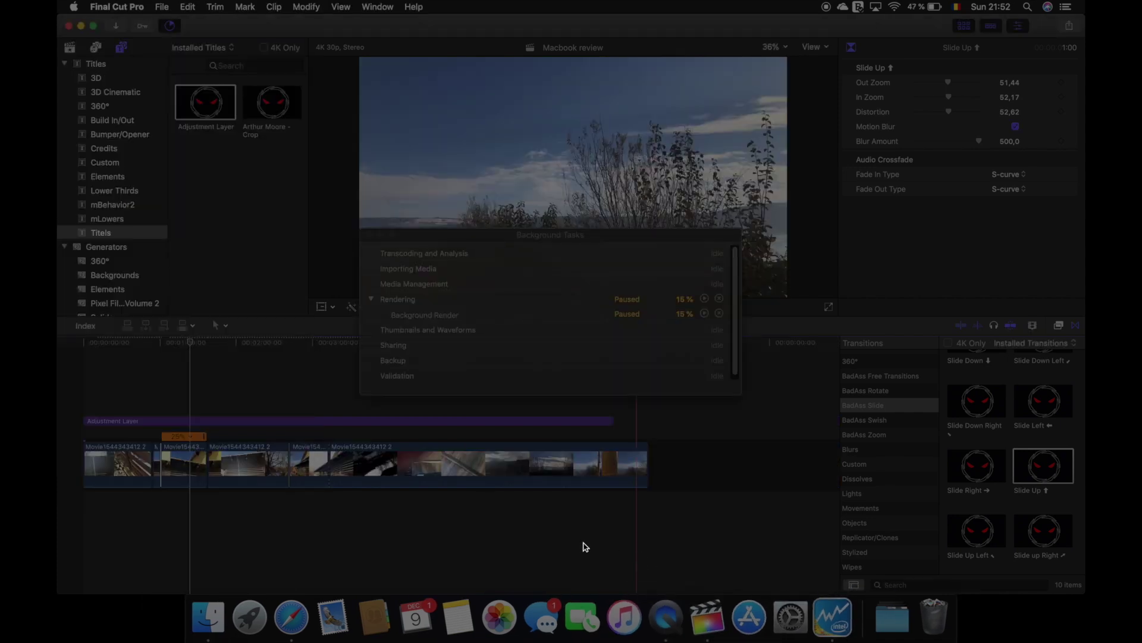
# Extend the adjustment layer to the clips' end and trim the project end to about five minutes.
pyautogui.click(368, 235)
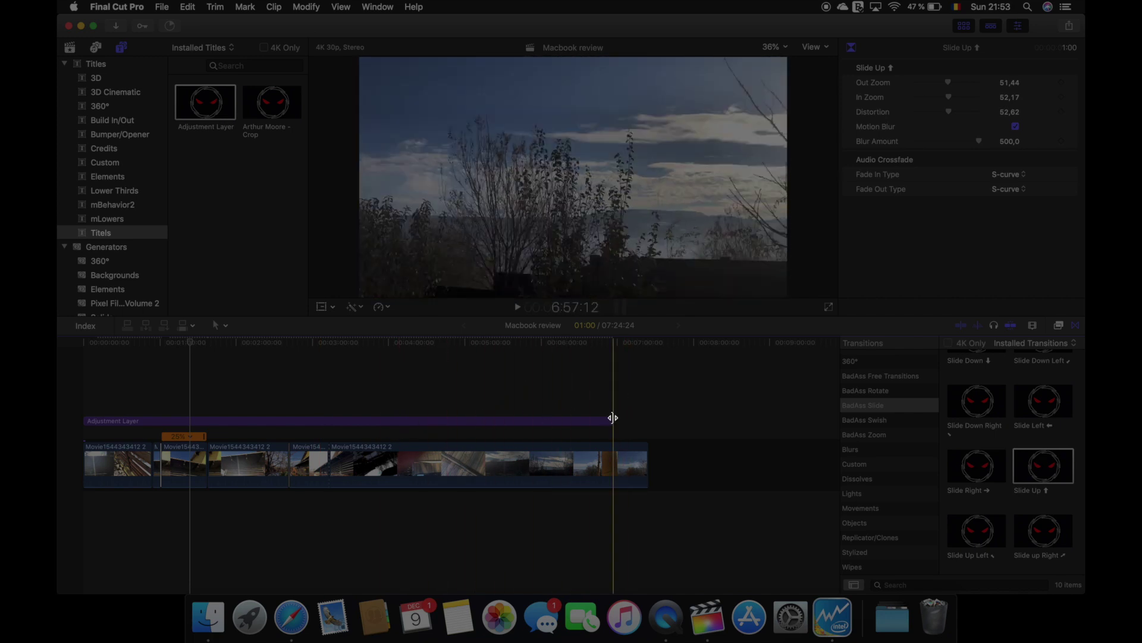
pyautogui.moveTo(613, 418); pyautogui.dragTo(646, 417)
pyautogui.moveTo(646, 469); pyautogui.dragTo(469, 471)
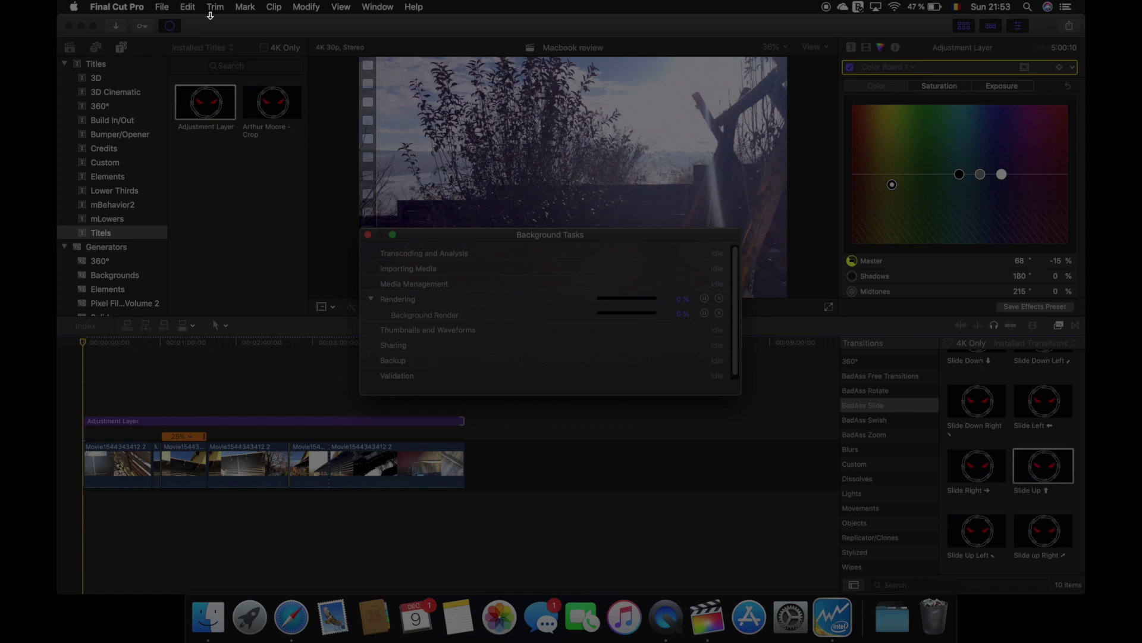
# Share 'Macbook review' as an H.264 3840×2160 master file saved to Movies.
pyautogui.click(368, 235)
pyautogui.click(162, 6)
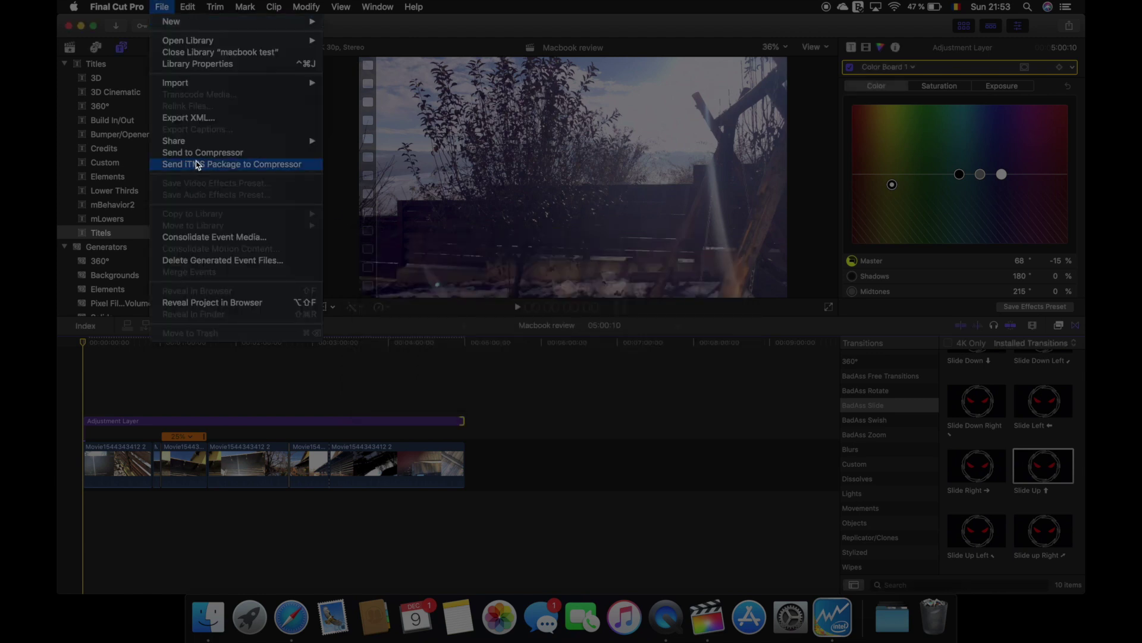
pyautogui.moveTo(199, 142)
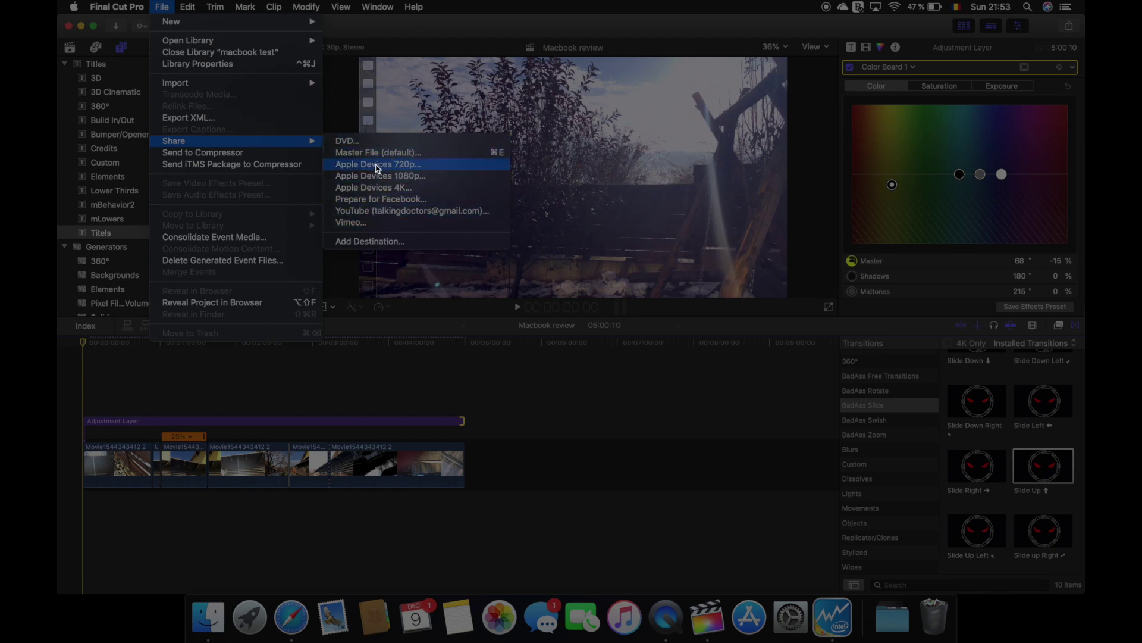
pyautogui.click(632, 274)
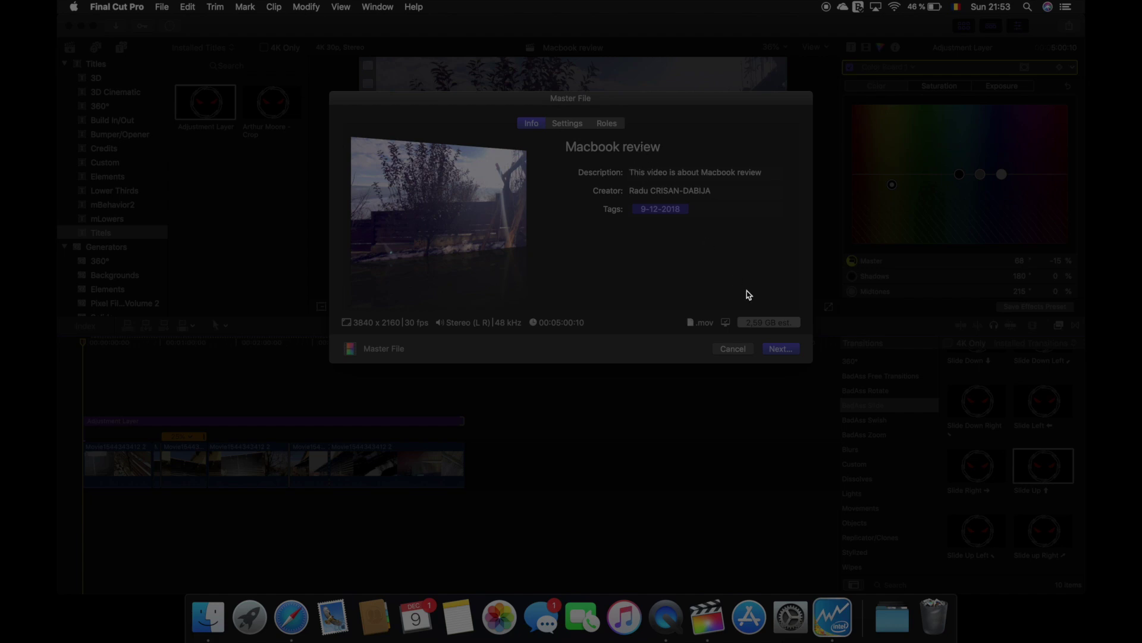
pyautogui.click(568, 124)
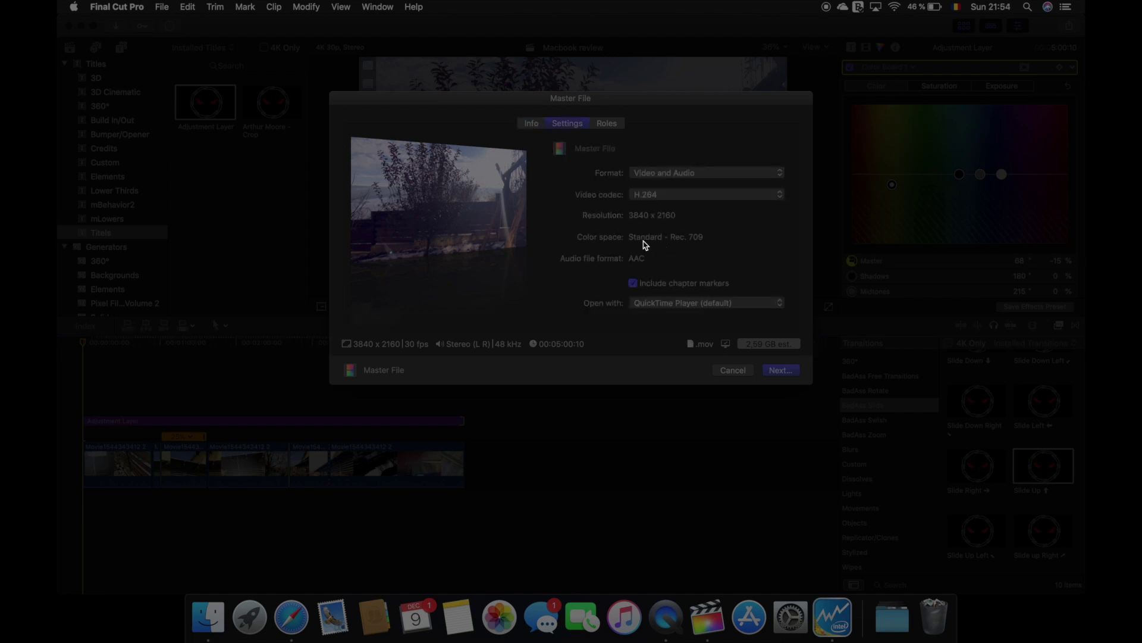
pyautogui.click(779, 371)
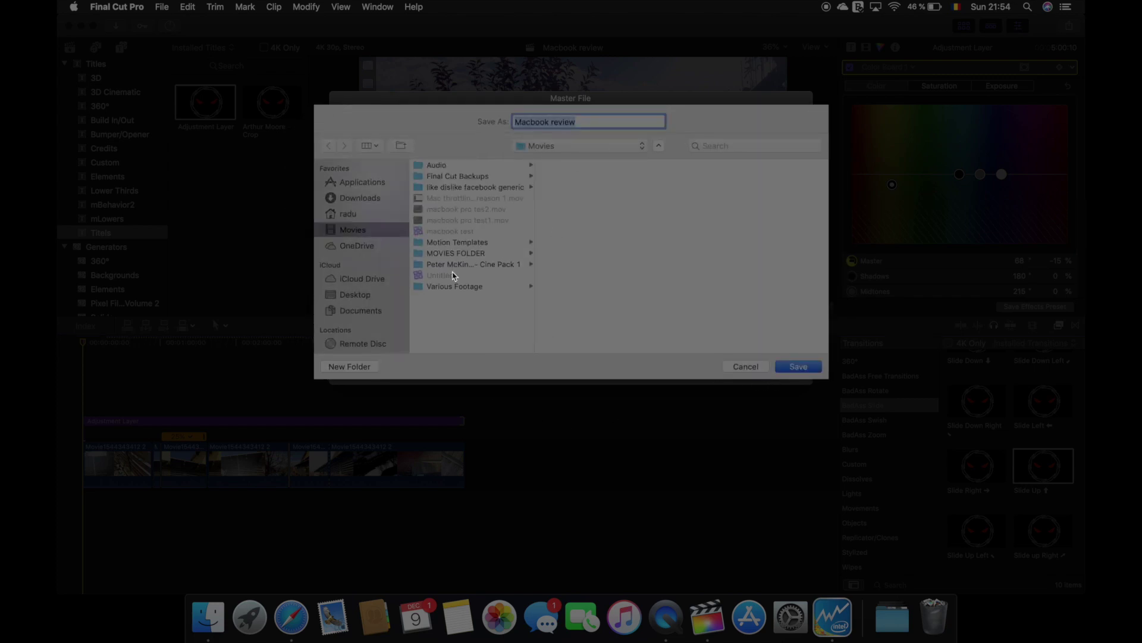
pyautogui.click(790, 367)
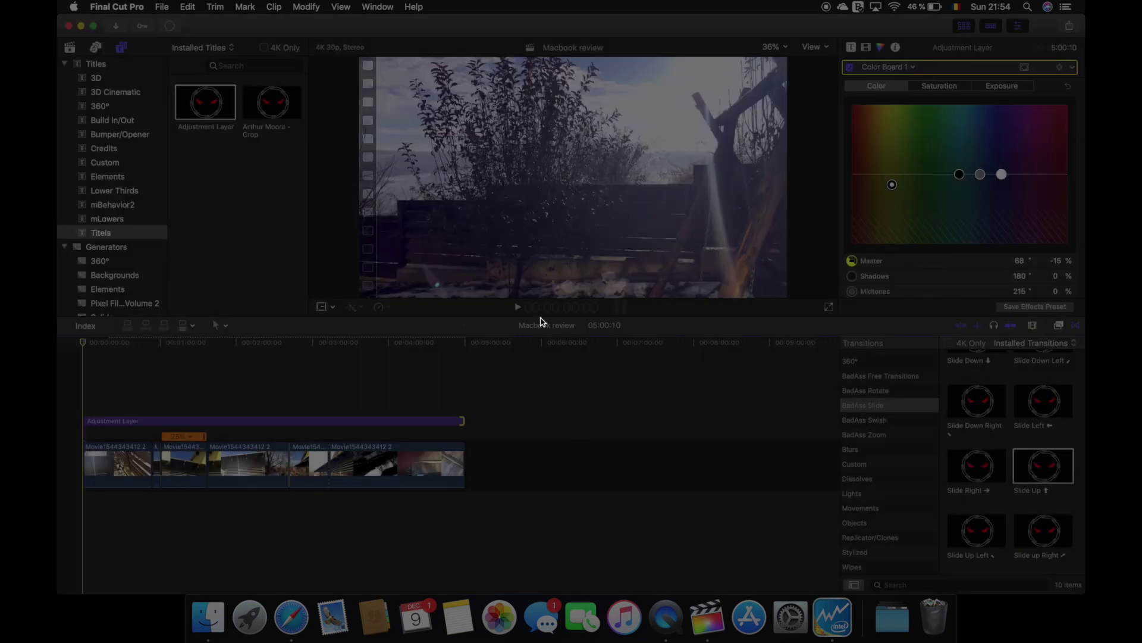
# Show the Sharing transcode progress for Macbook review.mov in Background Tasks.
pyautogui.click(172, 31)
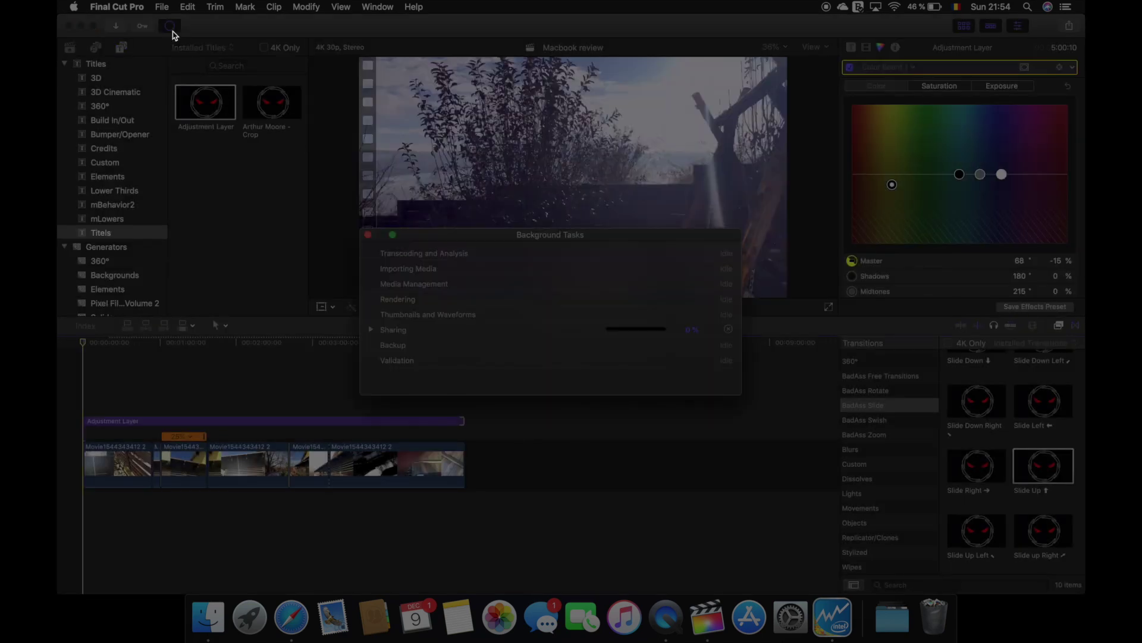
pyautogui.click(371, 330)
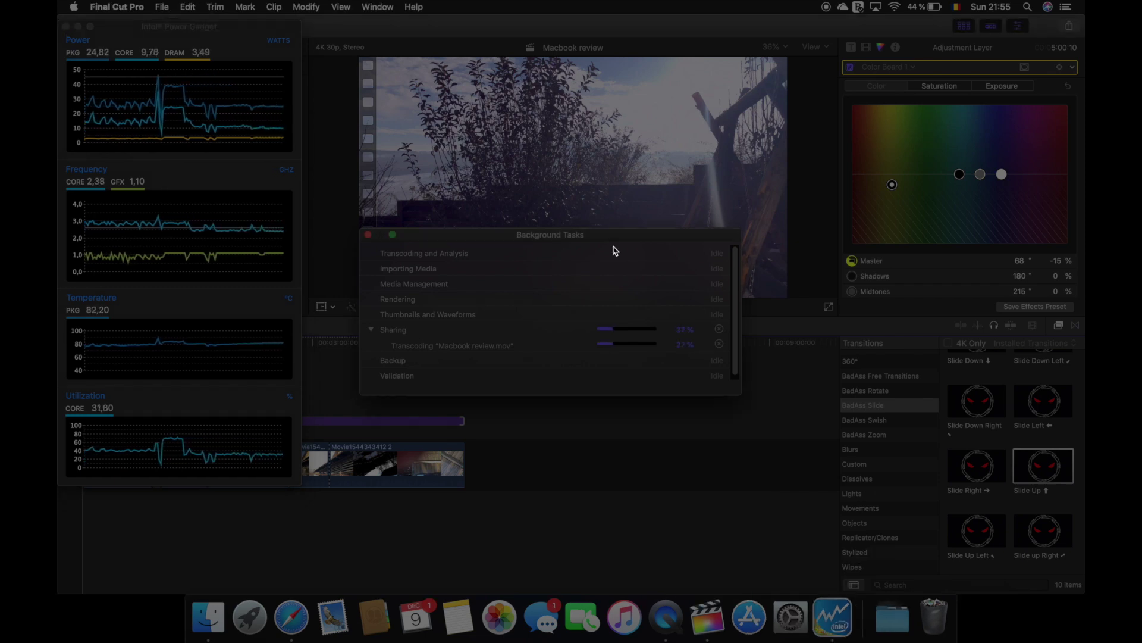